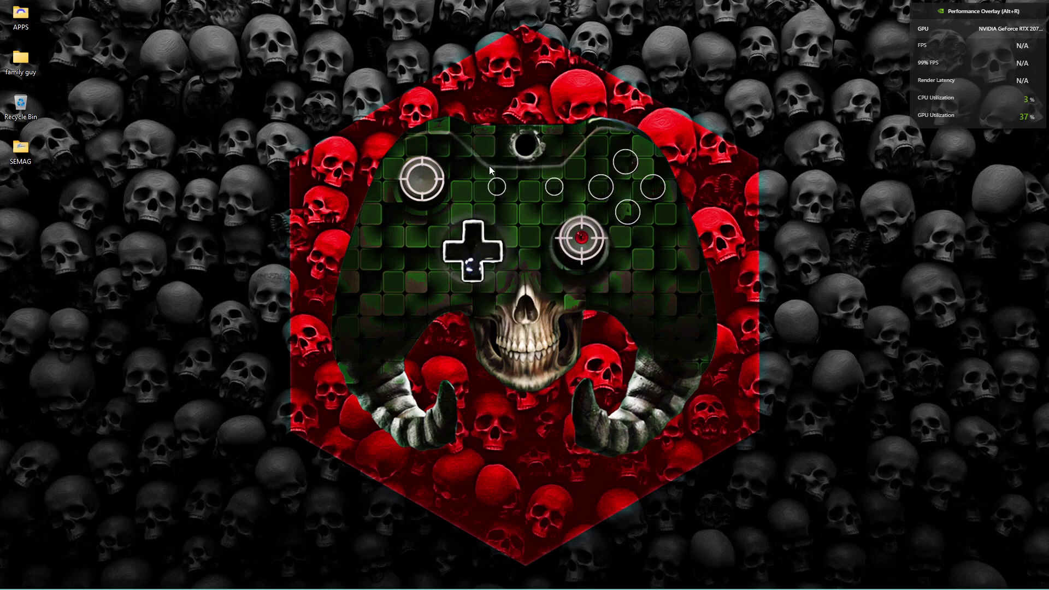
right_click(485, 163)
click(517, 208)
right_click(486, 179)
click(517, 224)
right_click(247, 155)
click(280, 206)
right_click(454, 175)
click(491, 228)
right_click(358, 218)
click(384, 267)
right_click(278, 242)
click(337, 285)
right_click(519, 192)
click(545, 236)
right_click(594, 182)
click(601, 229)
right_click(447, 227)
click(472, 273)
right_click(647, 183)
click(691, 231)
right_click(498, 188)
click(527, 231)
right_click(637, 180)
click(678, 228)
right_click(615, 255)
click(656, 300)
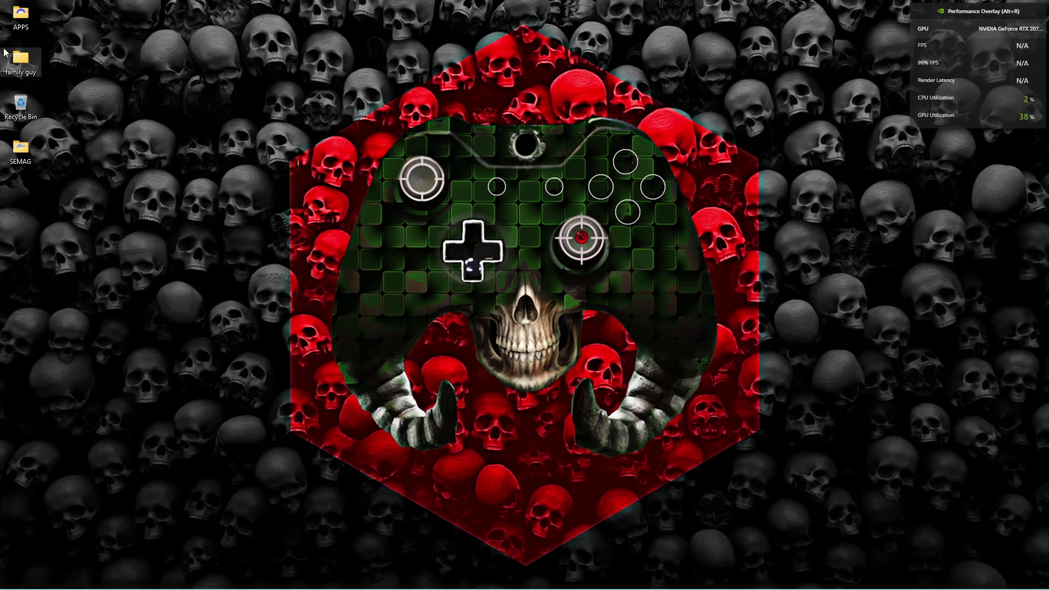
Open the NVIDIA Control Panel and go to its Manage 3D settings page.
right_click(550, 149)
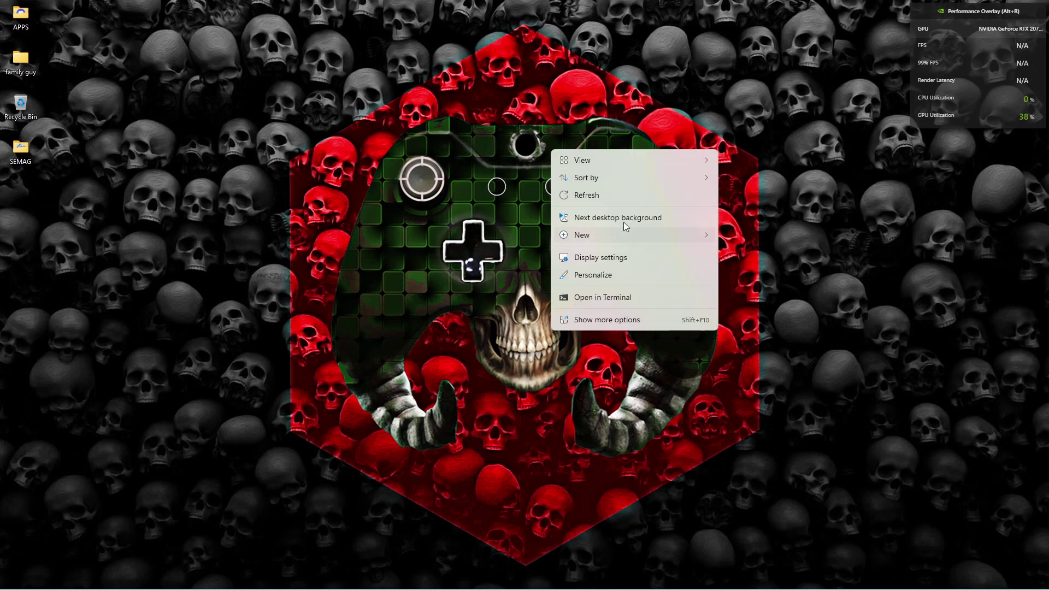
click(605, 323)
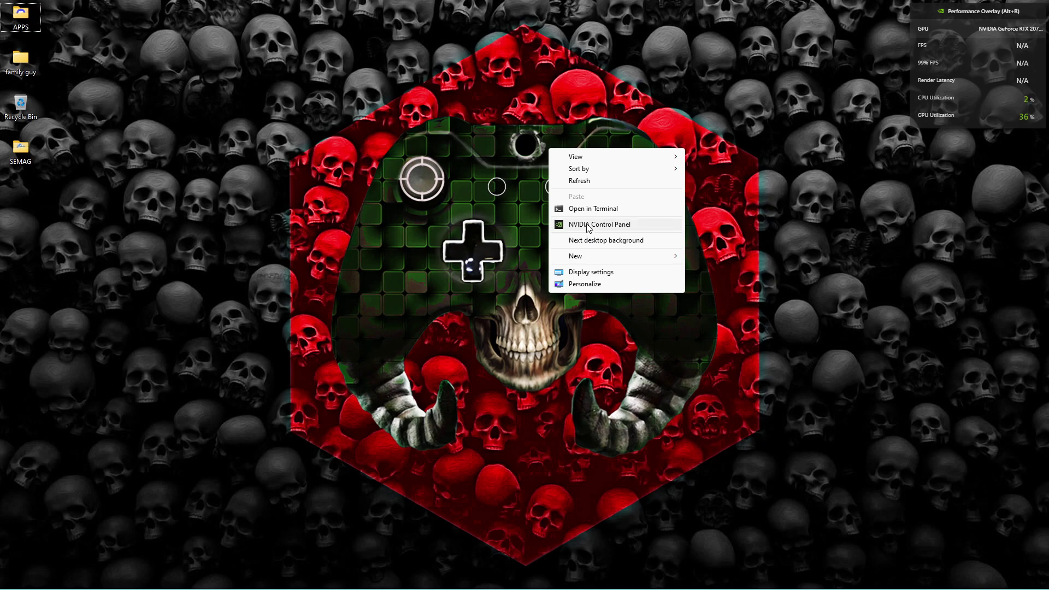
click(587, 225)
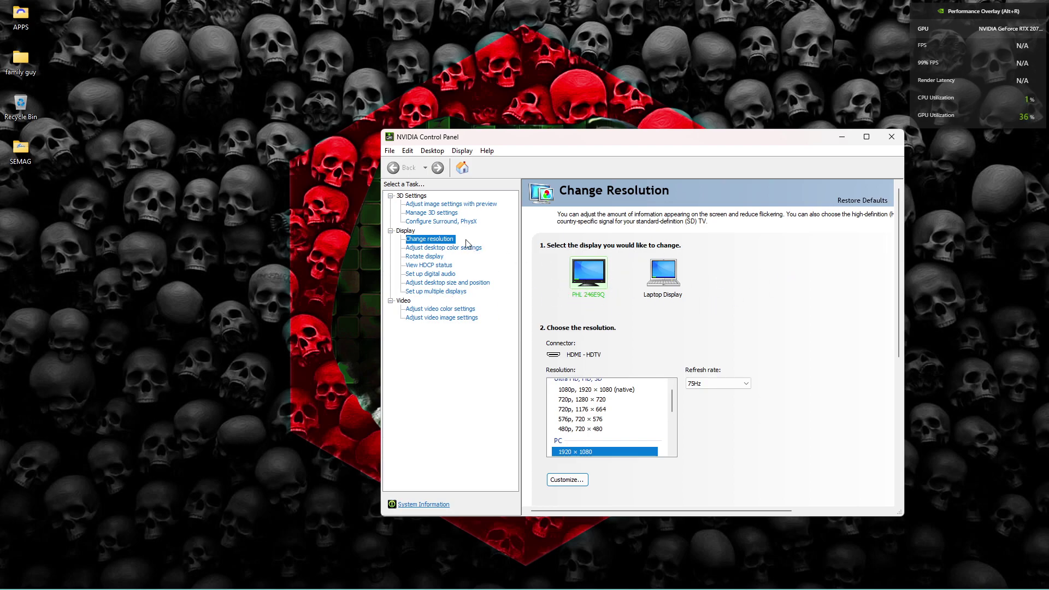
click(442, 214)
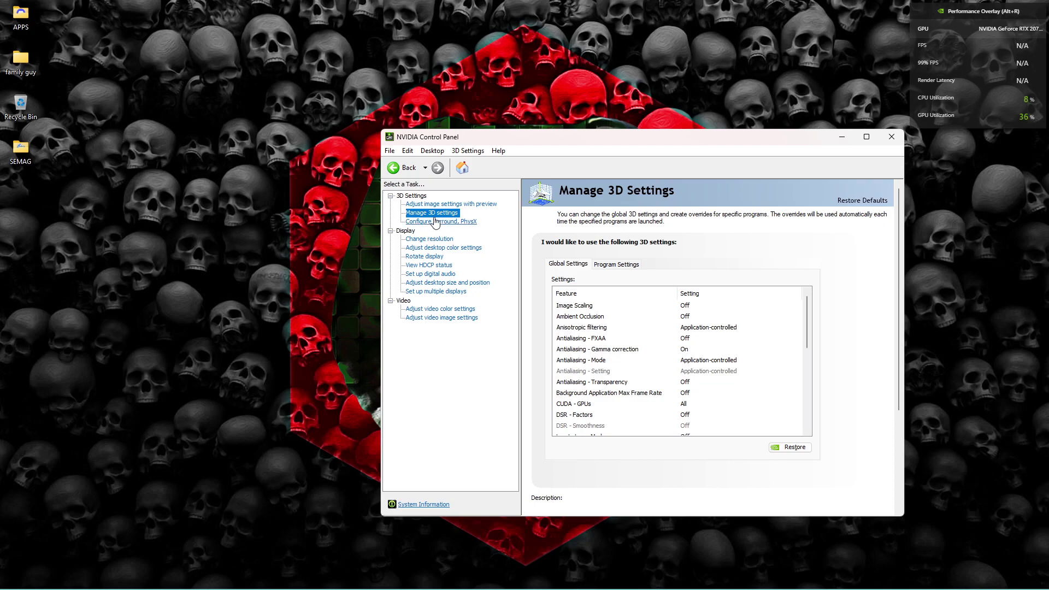
Set Shader Cache Size to Unlimited in the global 3D settings.
mouse_move(702, 331)
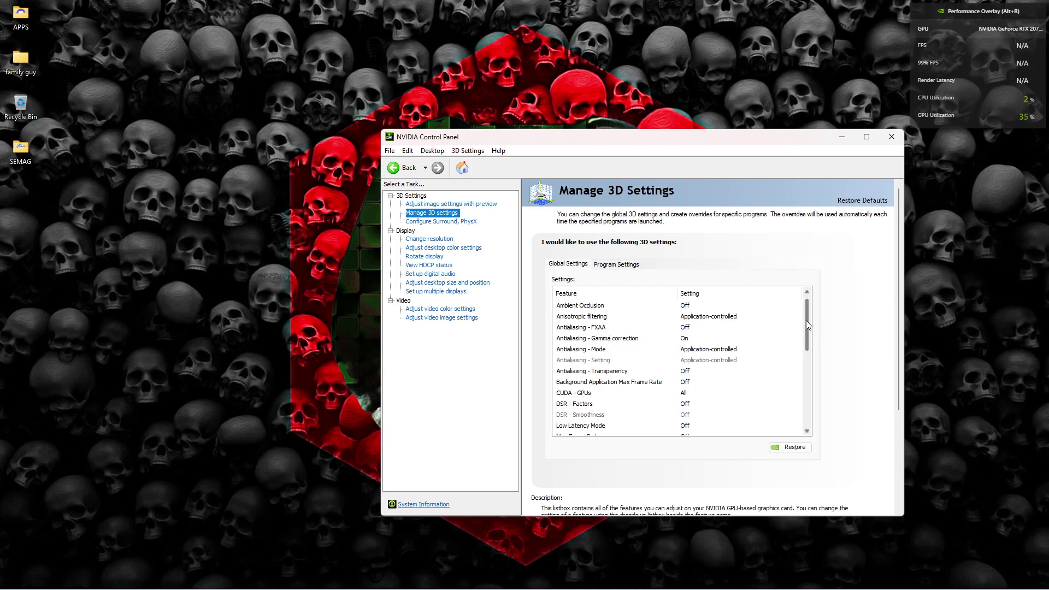
drag(805, 317, 805, 360)
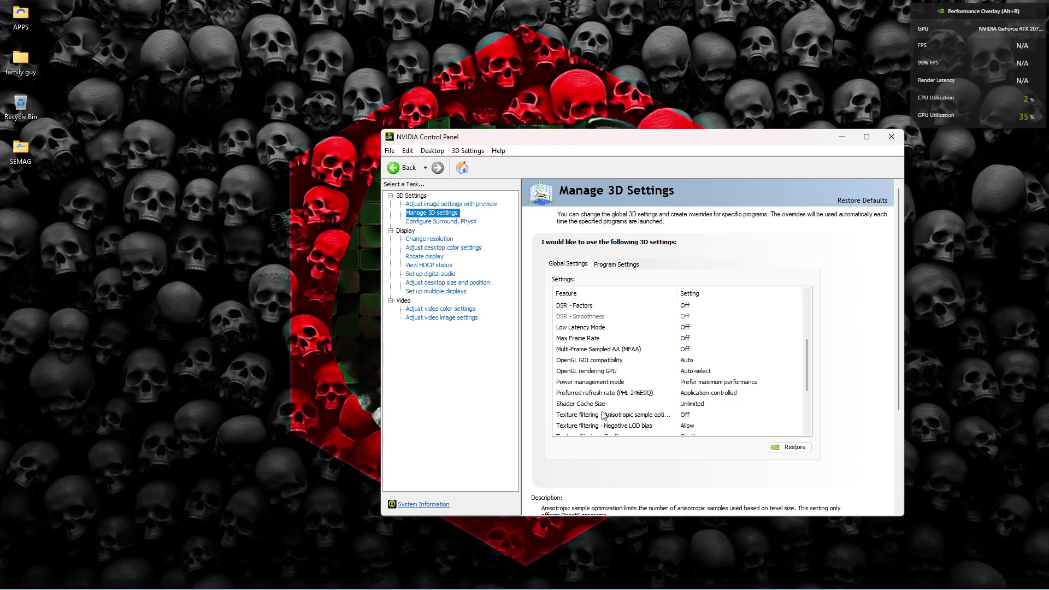
click(705, 405)
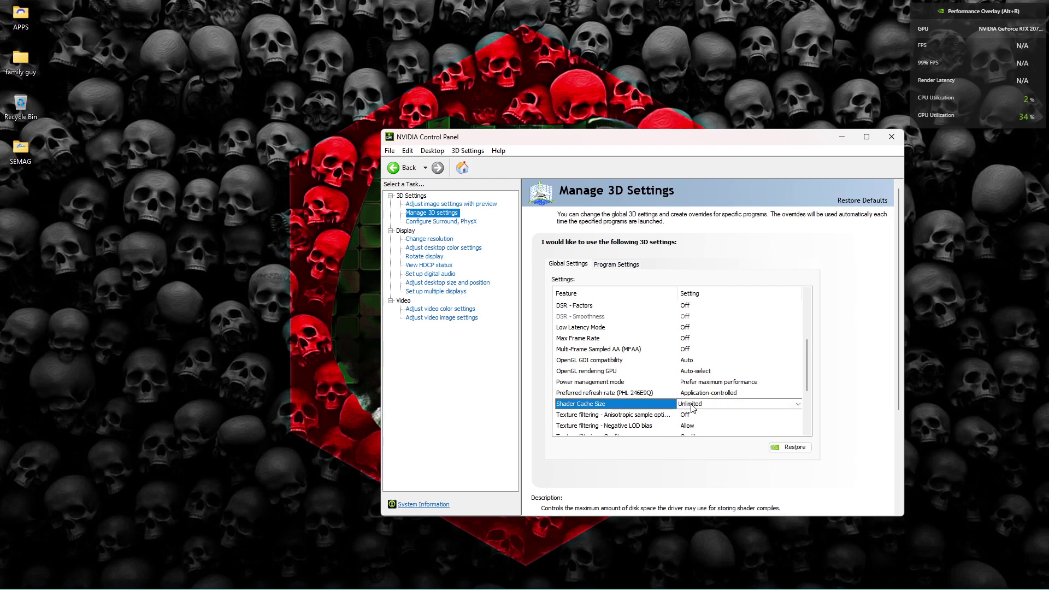
click(752, 407)
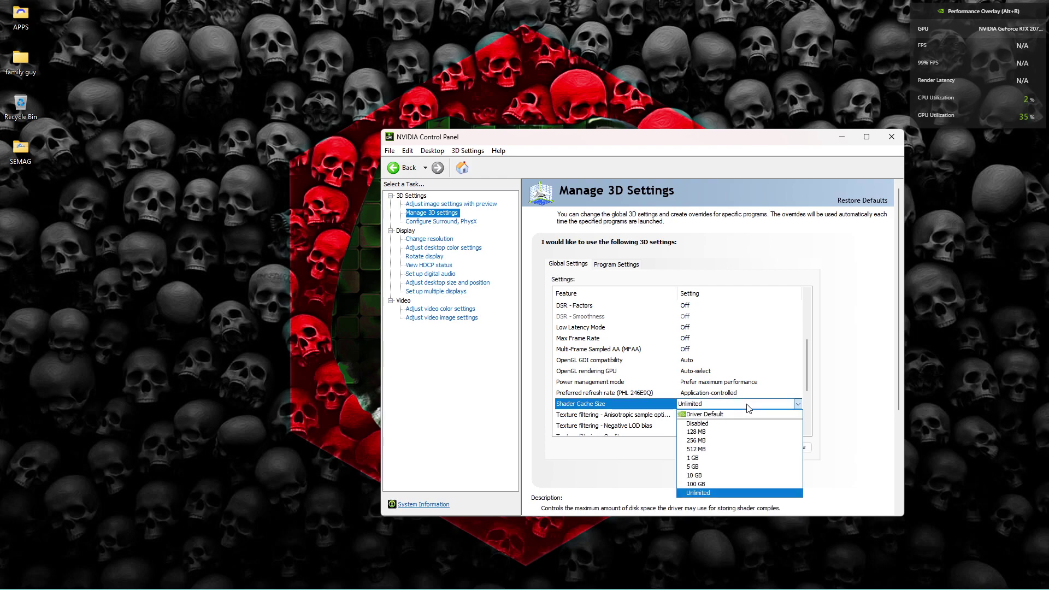
click(699, 494)
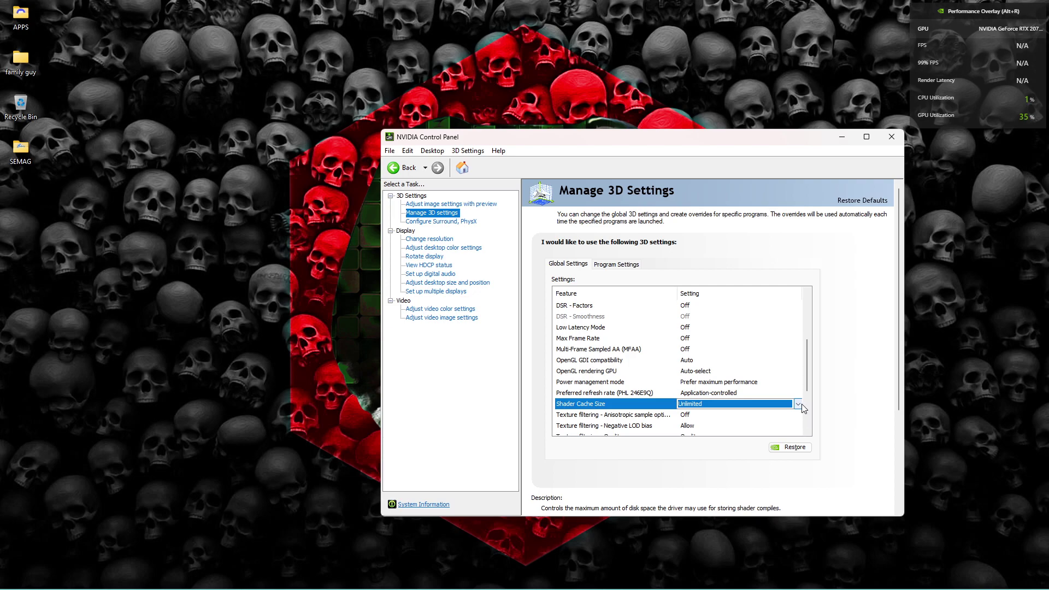
Look through the global 3D settings and check the available choices for Power management mode.
scroll(714, 384, down, 3)
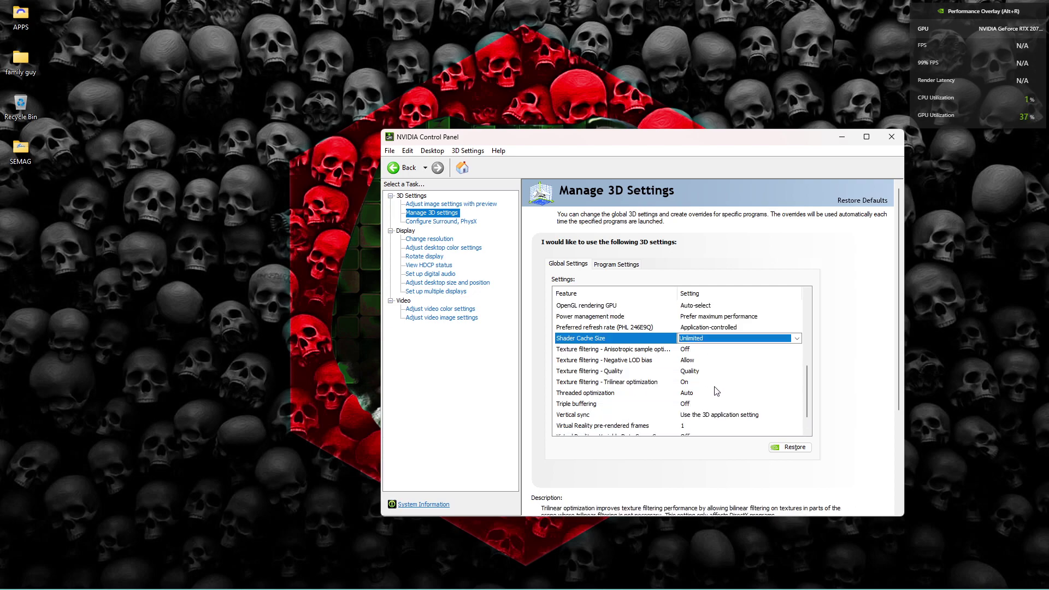
scroll(710, 375, up, 2)
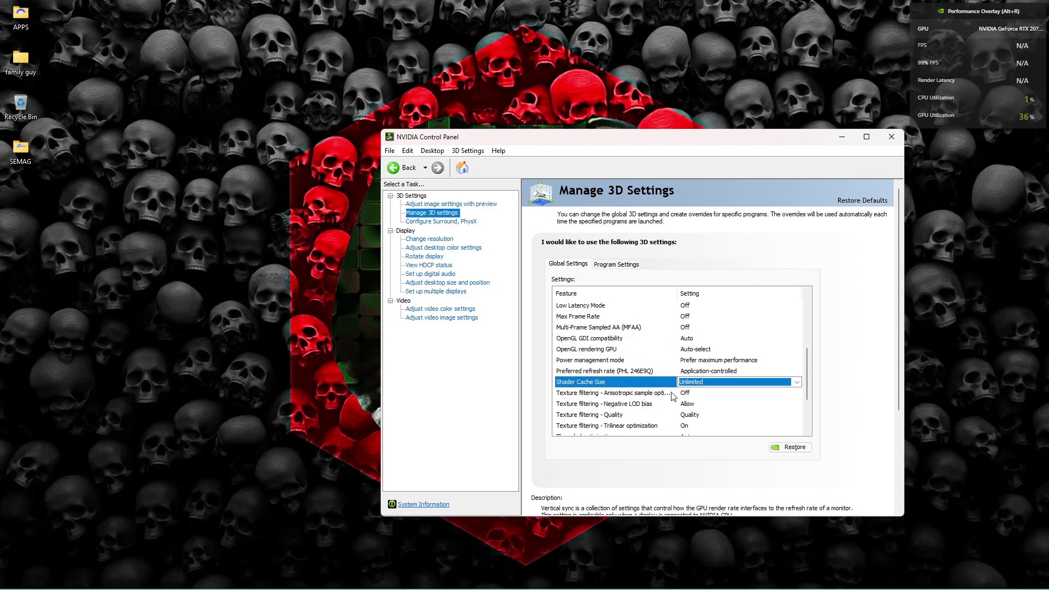
scroll(690, 340, up, 1)
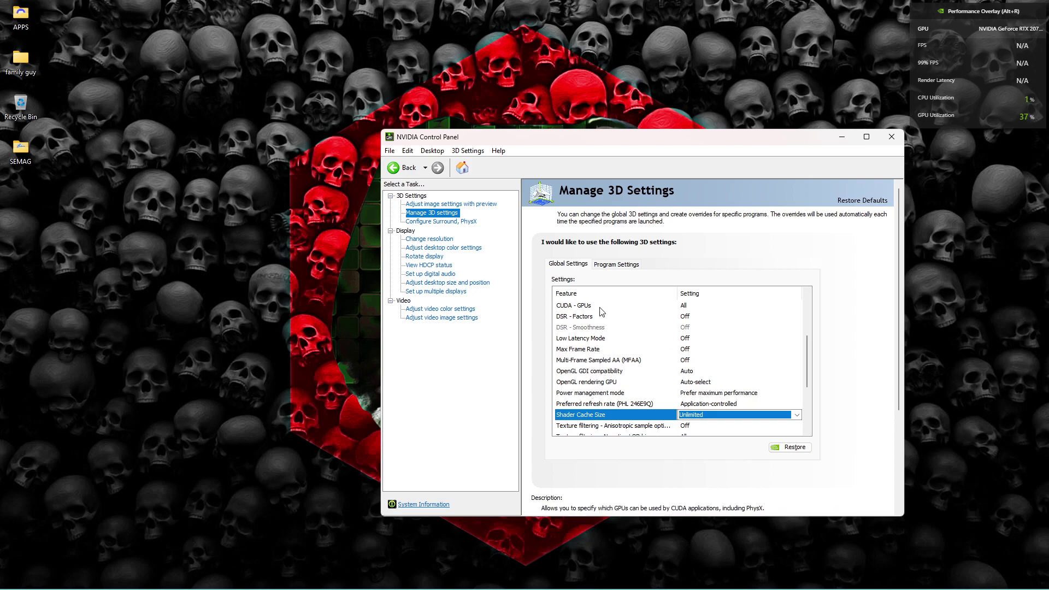
scroll(616, 343, down, 1)
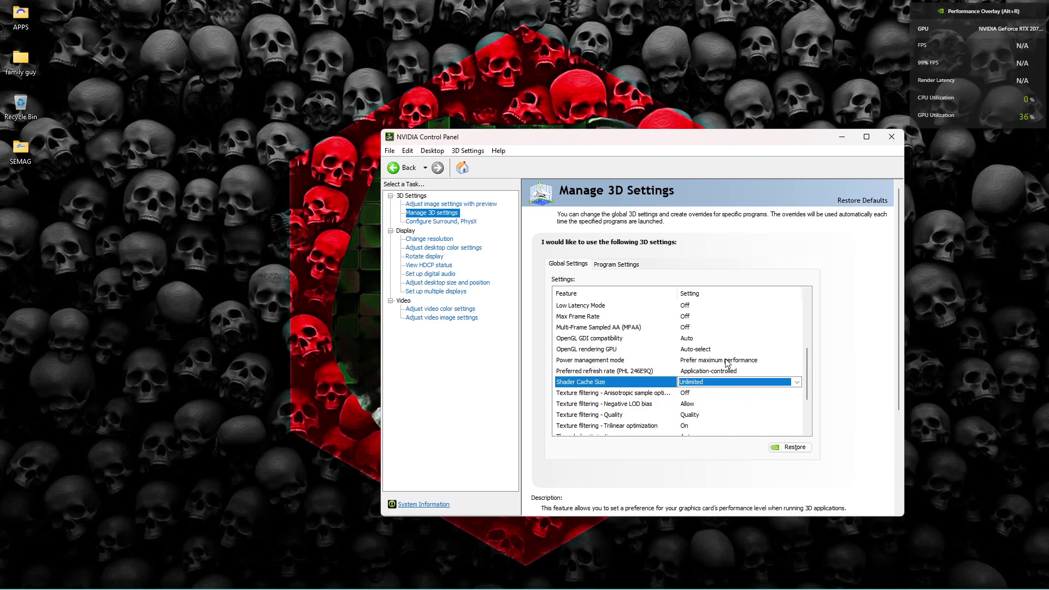
click(743, 363)
click(742, 363)
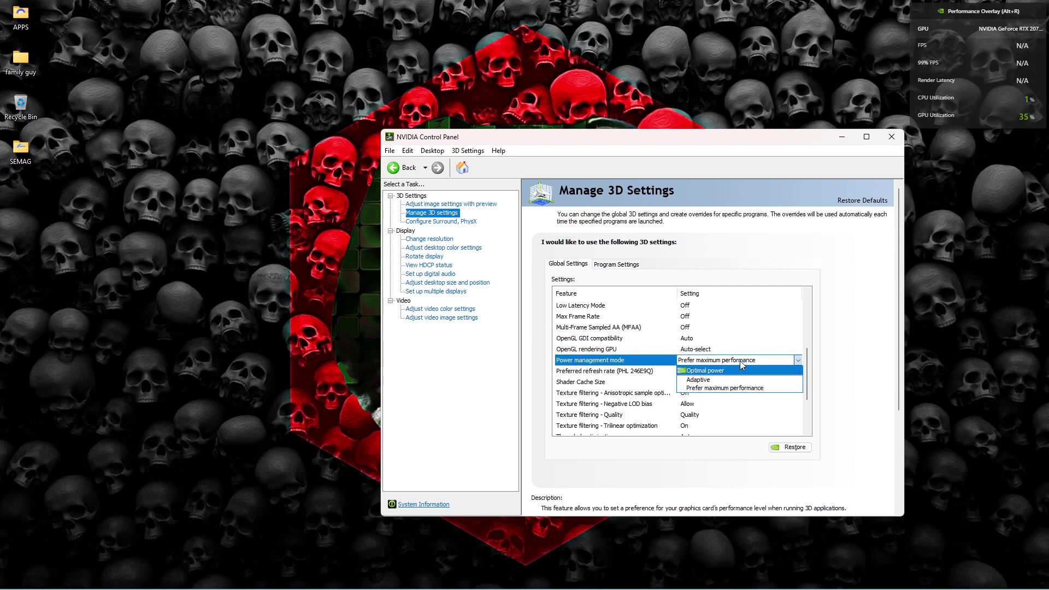
click(799, 360)
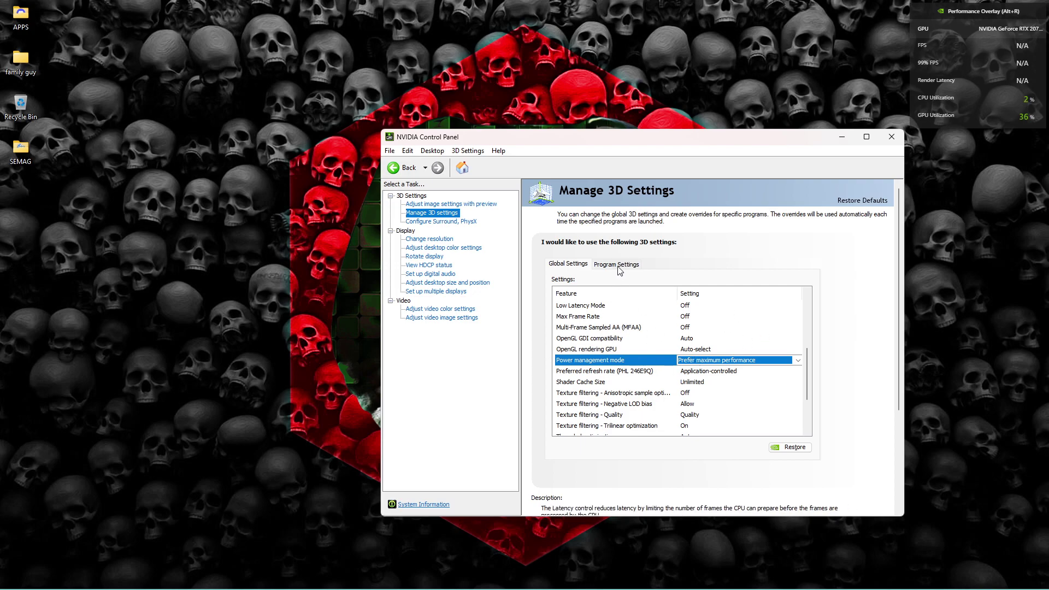
Switch to the program-specific 3D settings and choose FIFA 23 (fifa23.exe) as the program to customize.
click(602, 265)
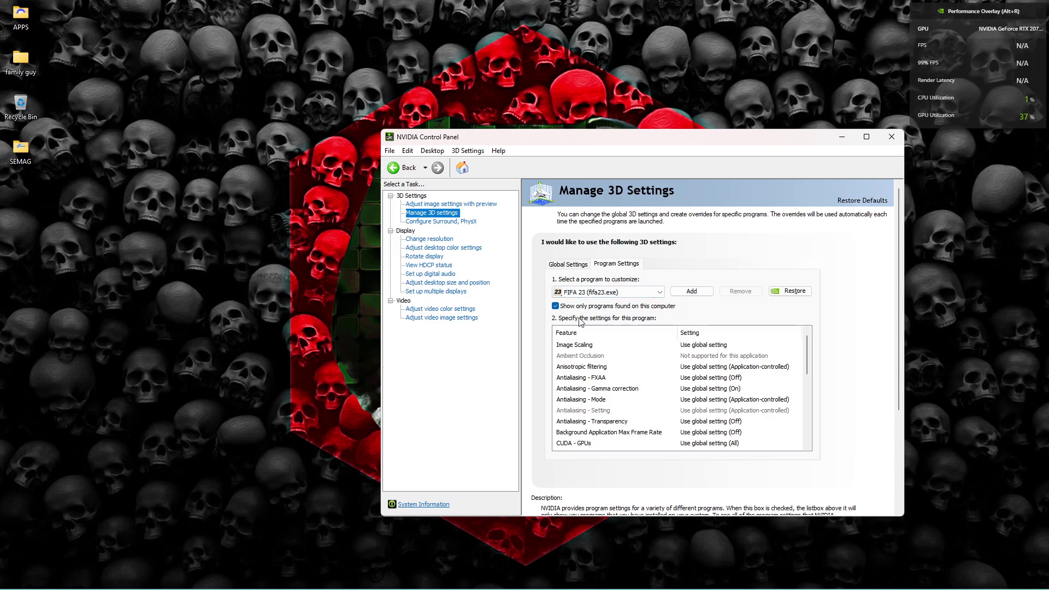
click(640, 293)
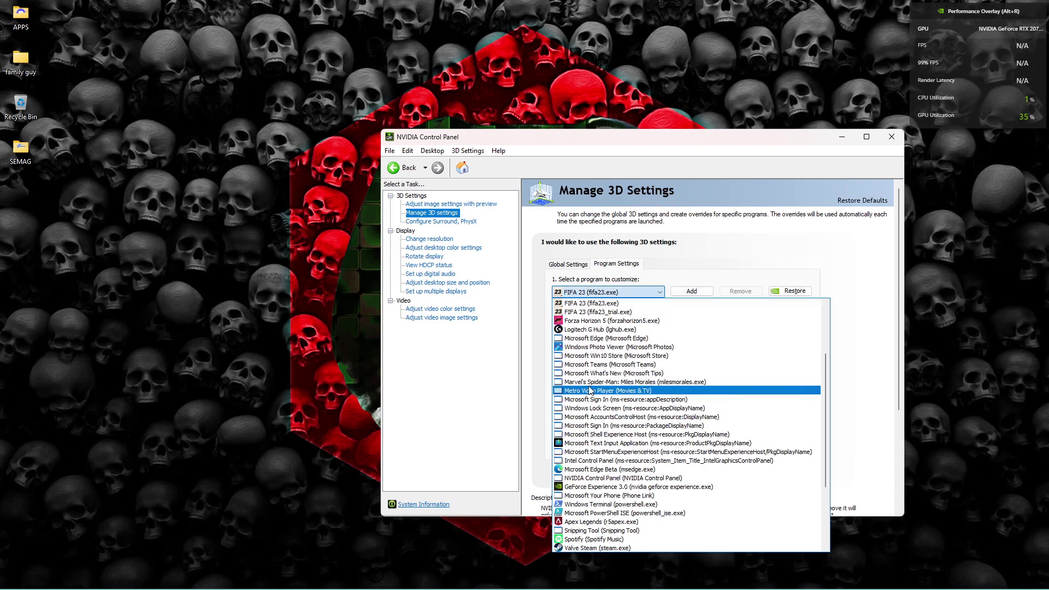
click(600, 303)
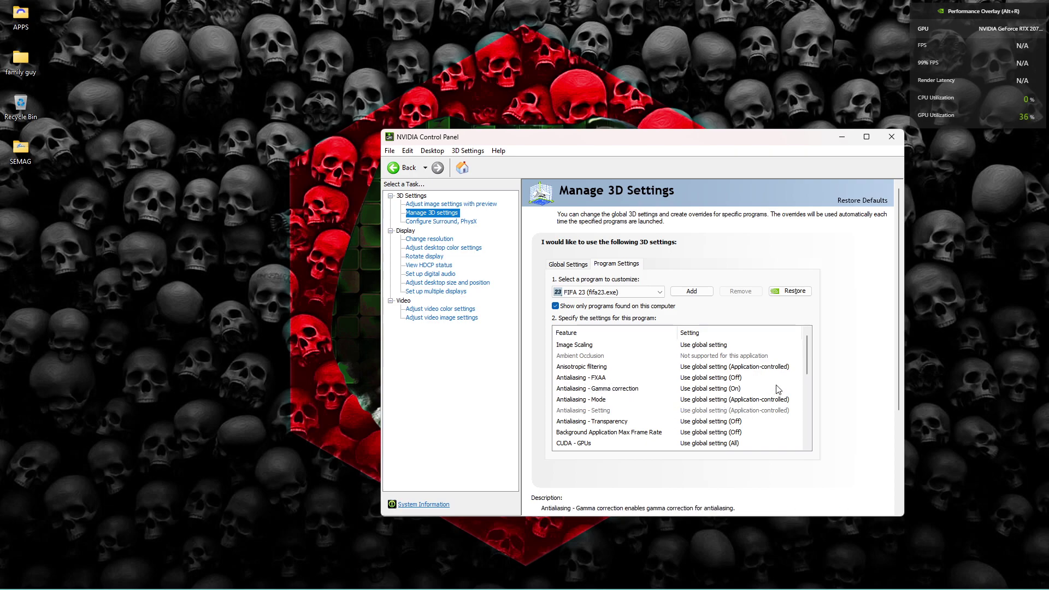
Set CUDA - GPUs for FIFA 23 to use the specific GPU NVIDIA GeForce RTX 2070 Super.
drag(807, 350, 805, 362)
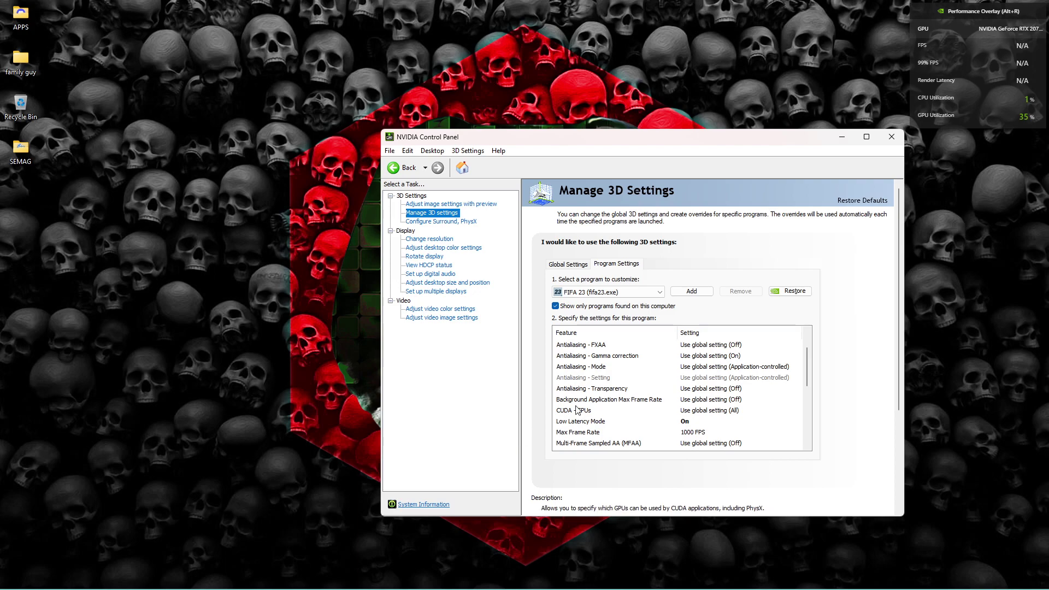
click(679, 422)
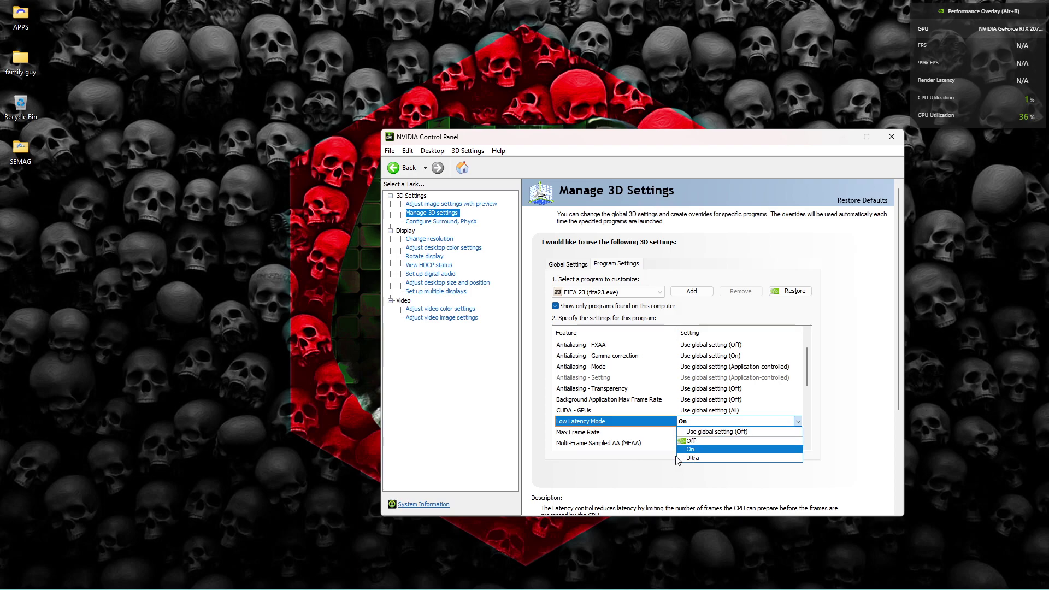
click(700, 414)
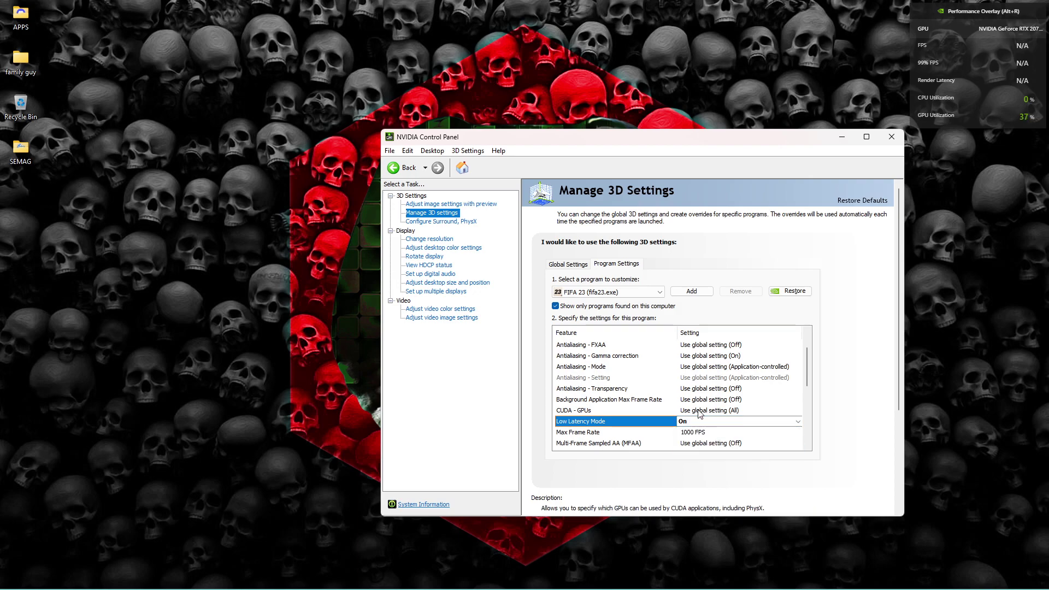
click(766, 412)
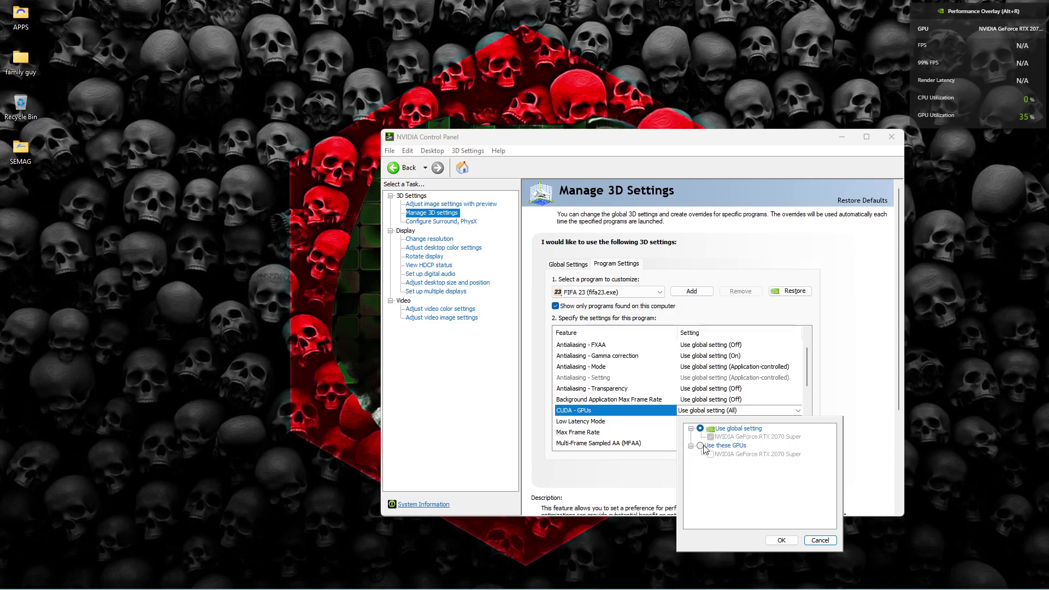
click(702, 447)
click(712, 453)
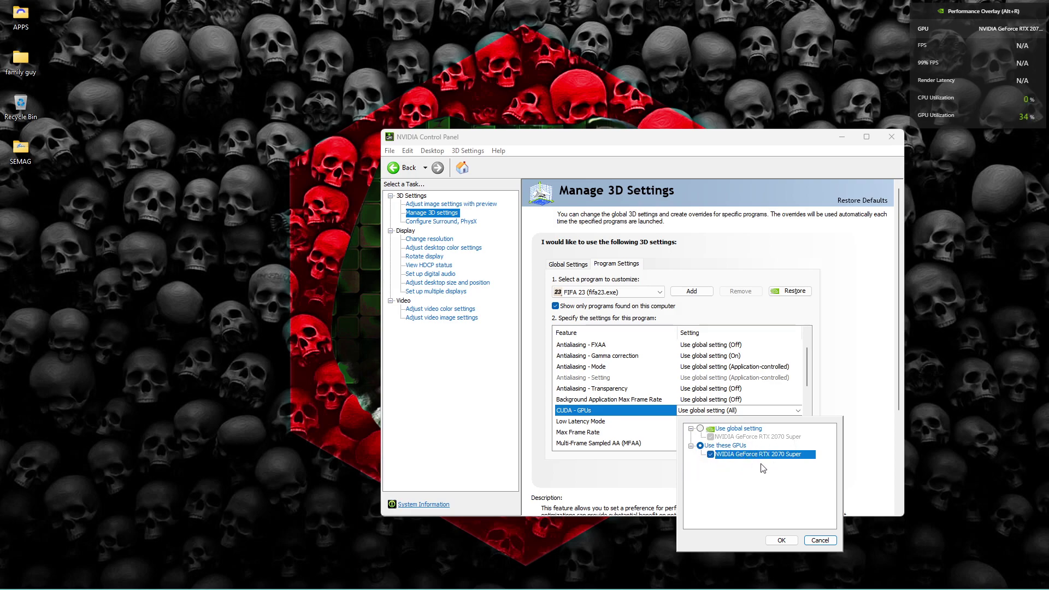
click(782, 540)
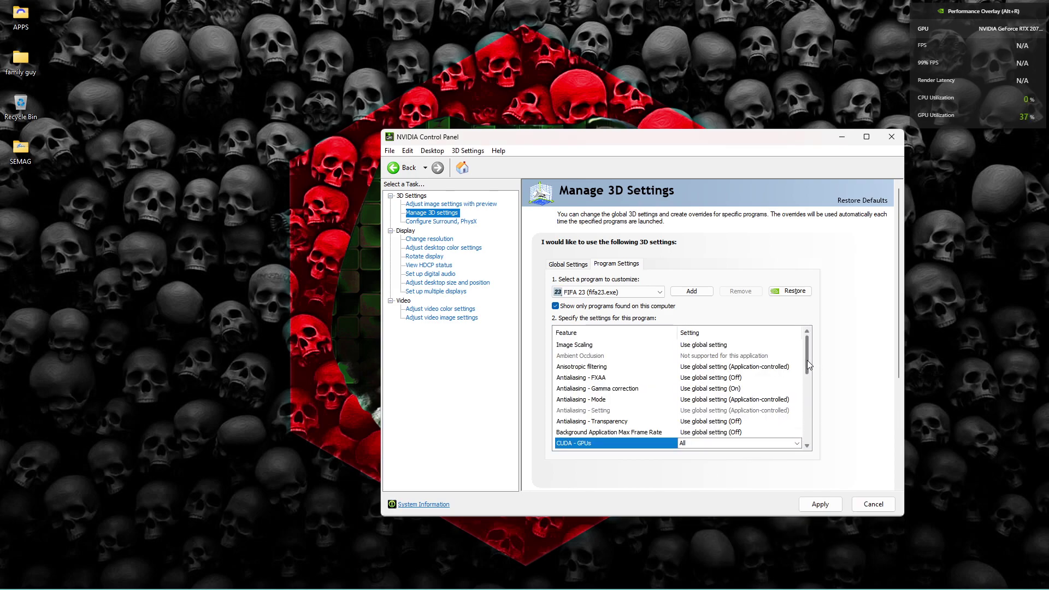
Set Low Latency Mode to Ultra for FIFA 23.
drag(808, 359, 804, 377)
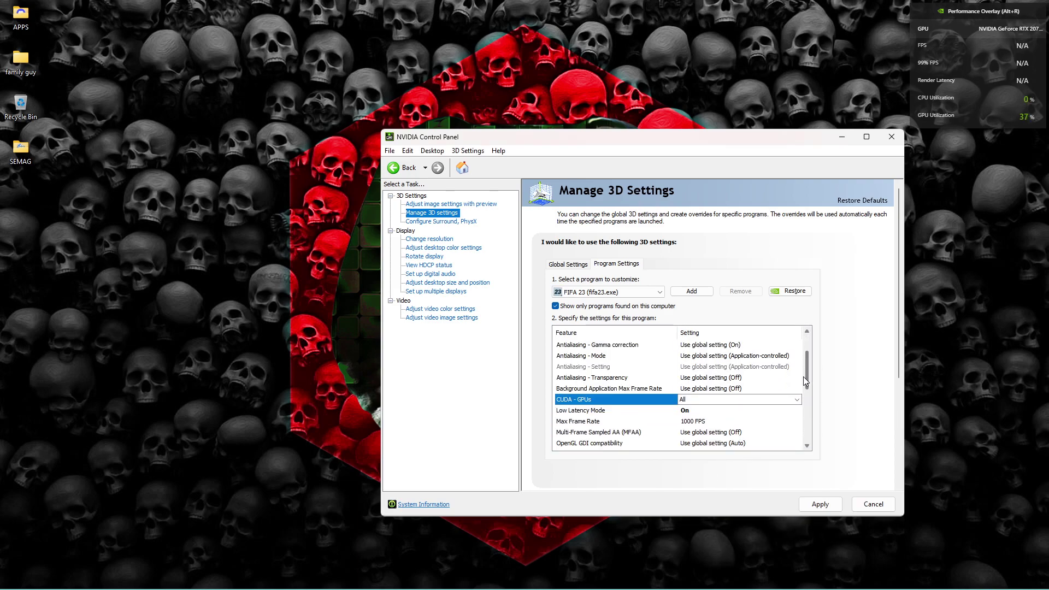
click(697, 411)
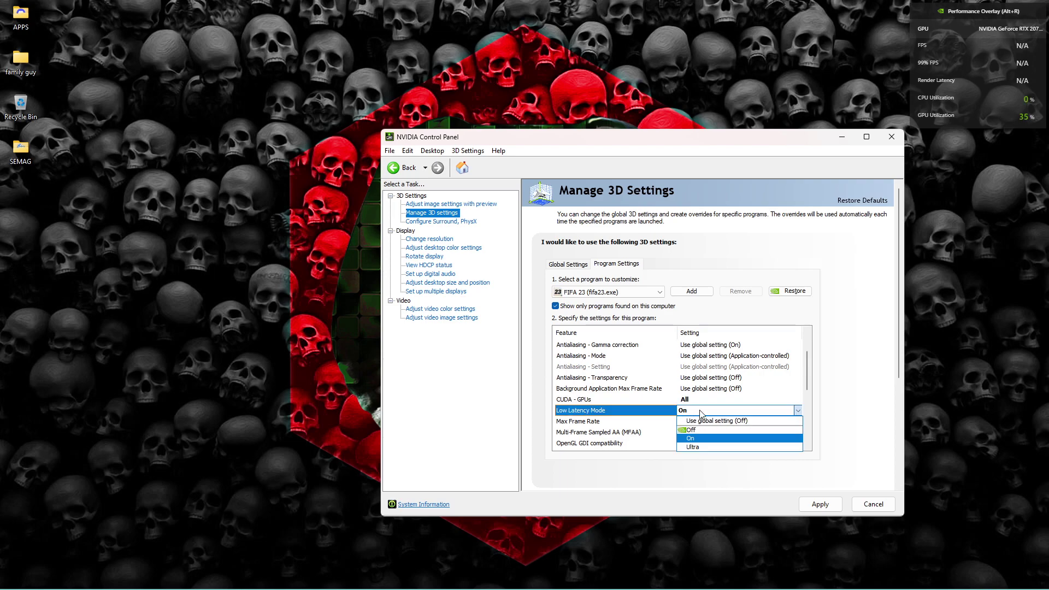
click(711, 454)
Set Max Frame Rate for FIFA 23 to On with a limit of 1000 FPS.
scroll(808, 378, down, 1)
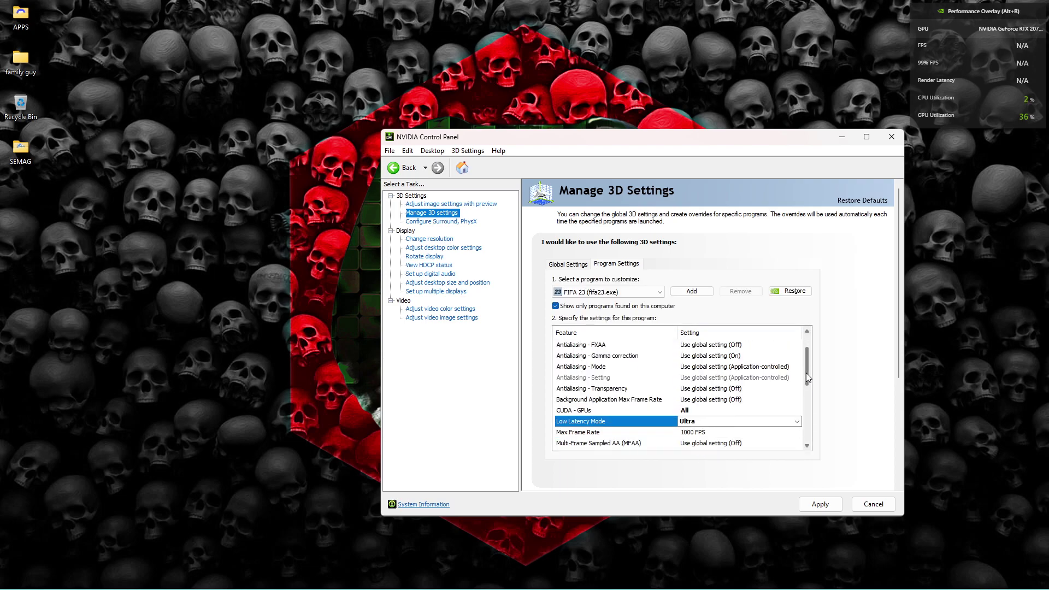
drag(806, 373, 806, 379)
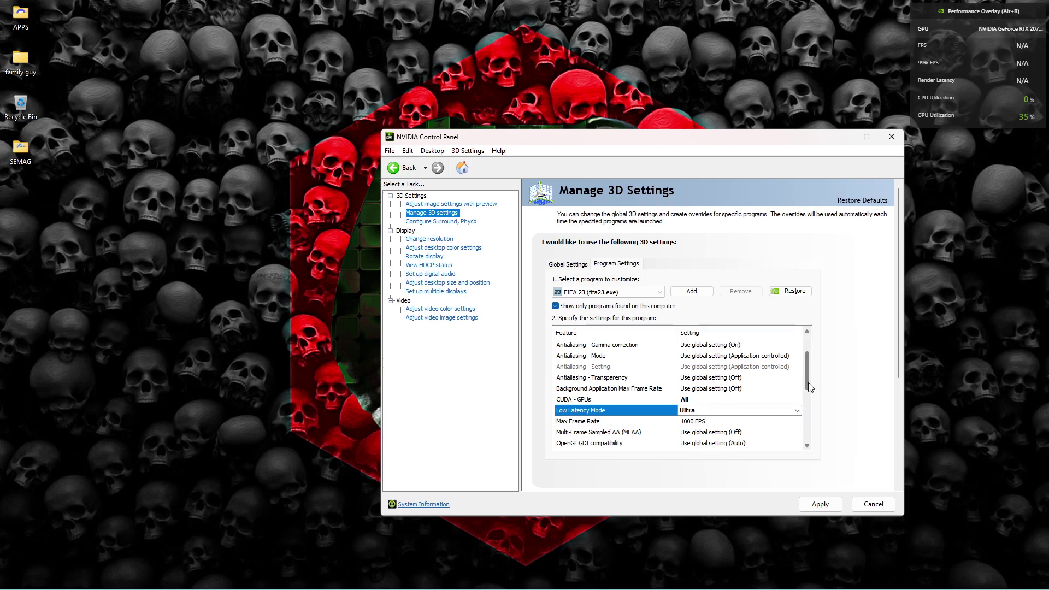
scroll(807, 386, down, 2)
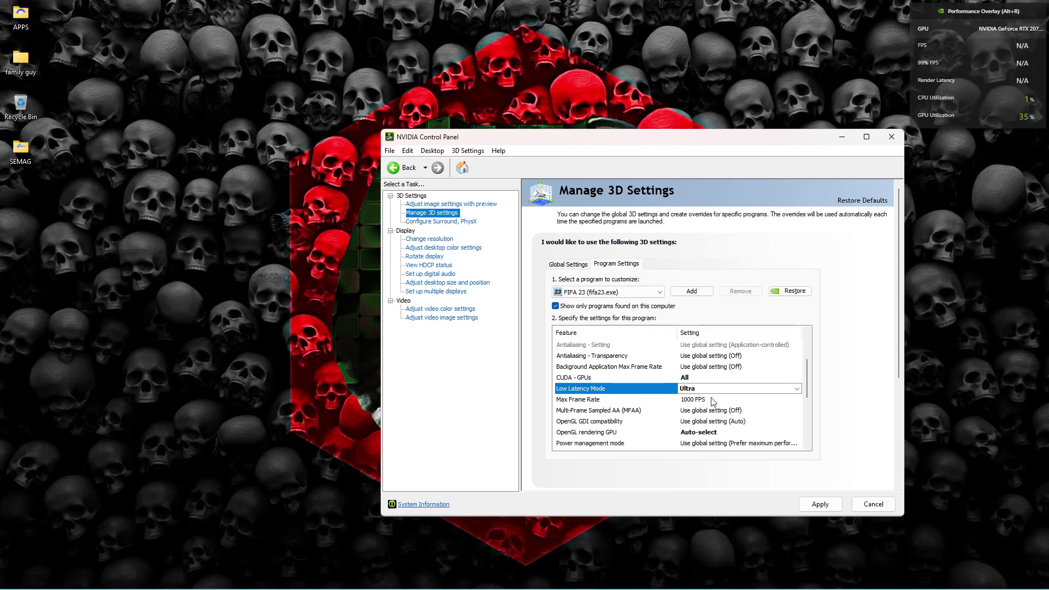
click(712, 402)
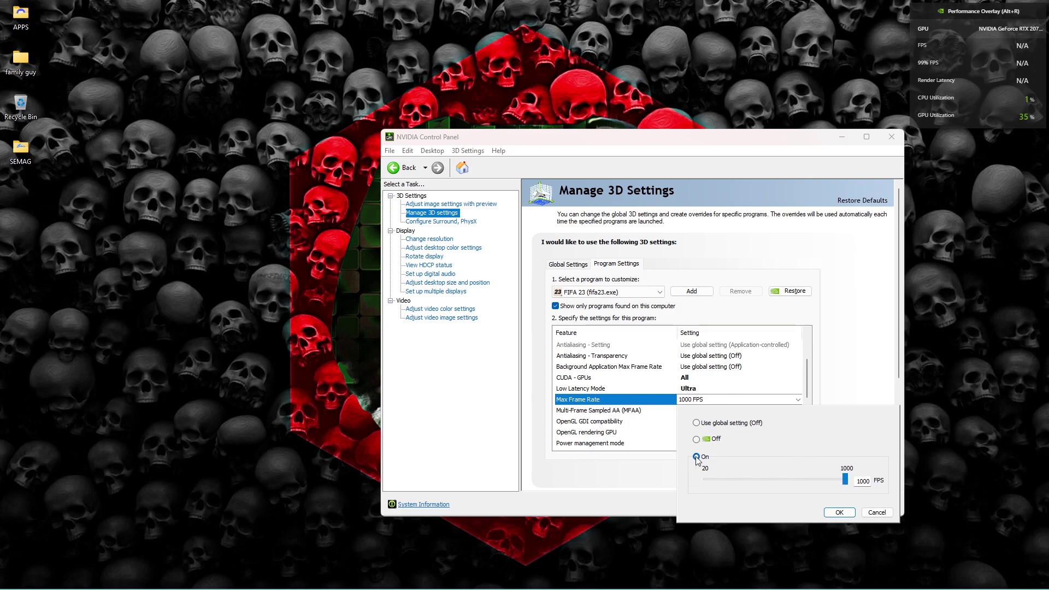
drag(846, 481, 881, 473)
click(840, 515)
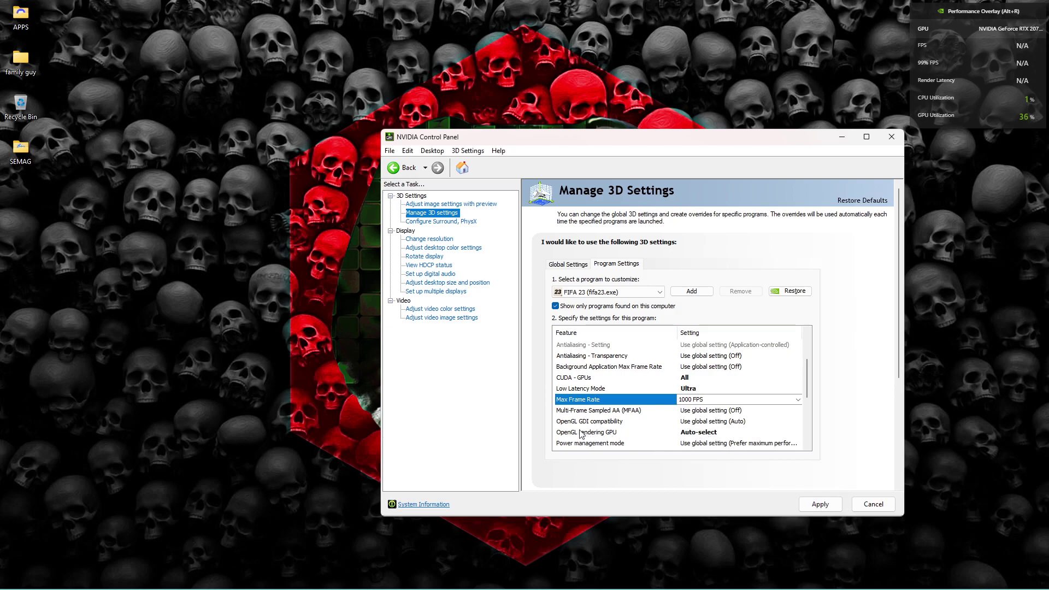
Set the OpenGL rendering GPU for FIFA 23 to NVIDIA GeForce RTX 2070 Super.
click(693, 434)
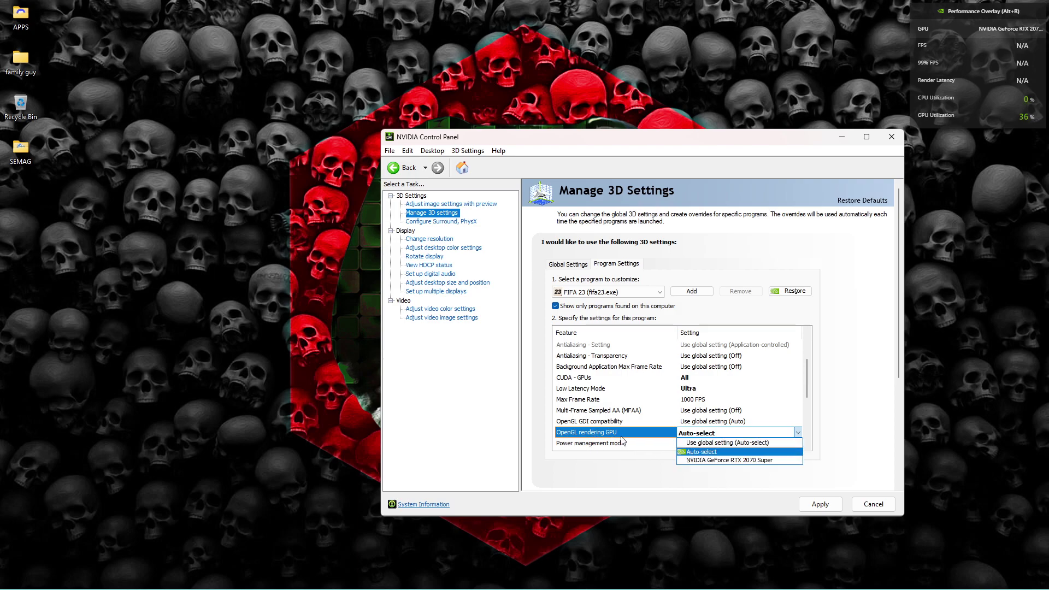
click(700, 459)
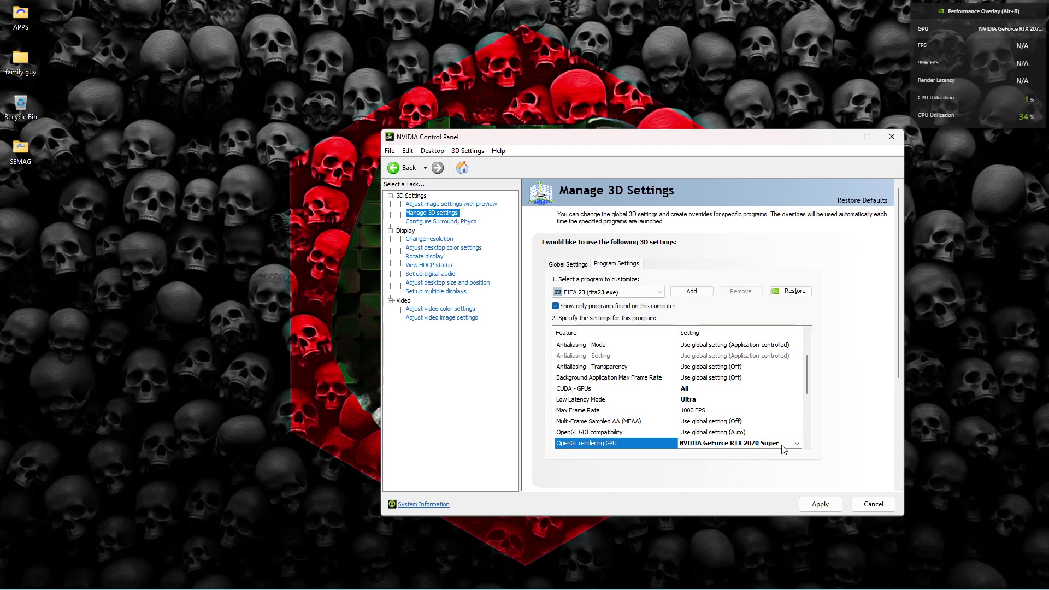
drag(807, 375, 808, 389)
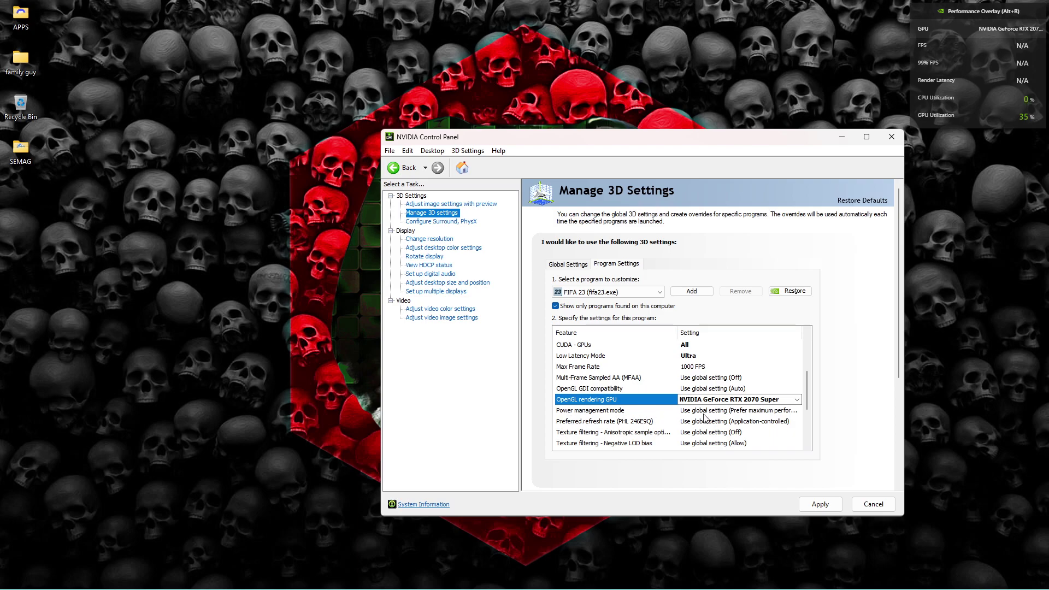
Check the remaining 3D settings for FIFA 23 and apply the program-specific changes.
scroll(678, 426, down, 3)
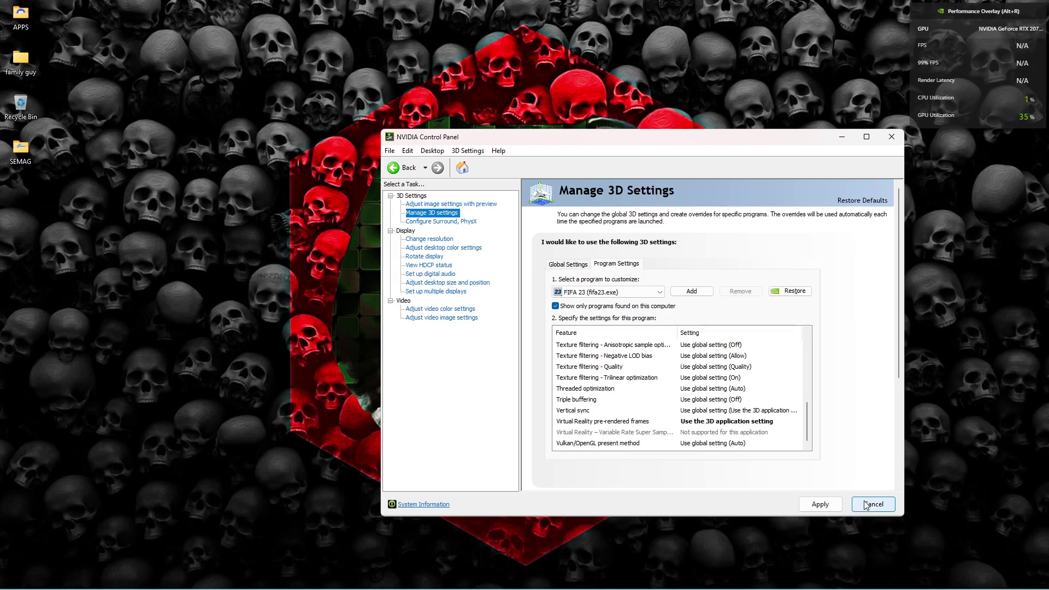
click(821, 504)
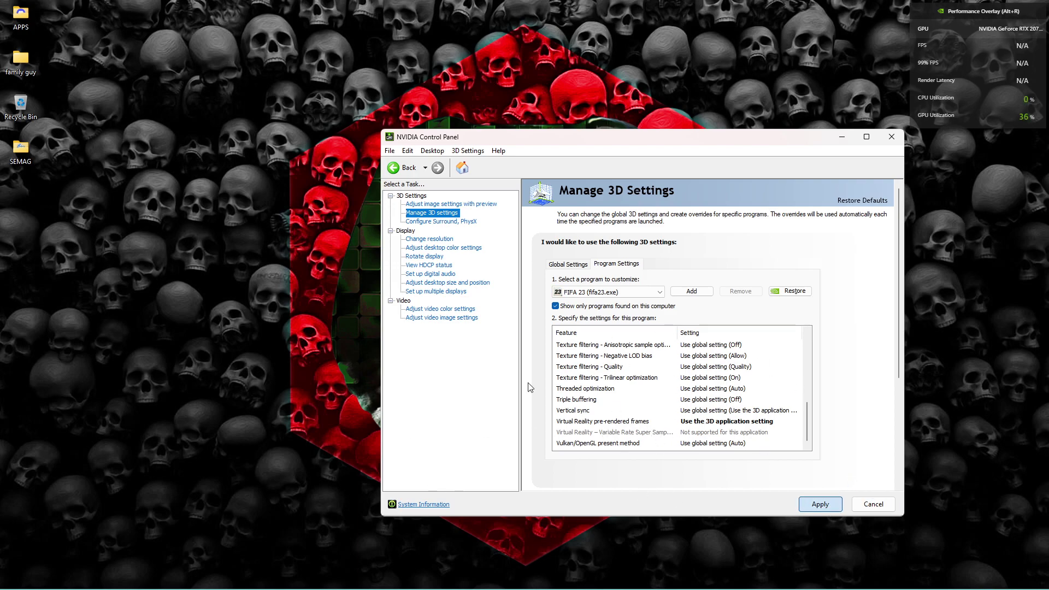
click(821, 504)
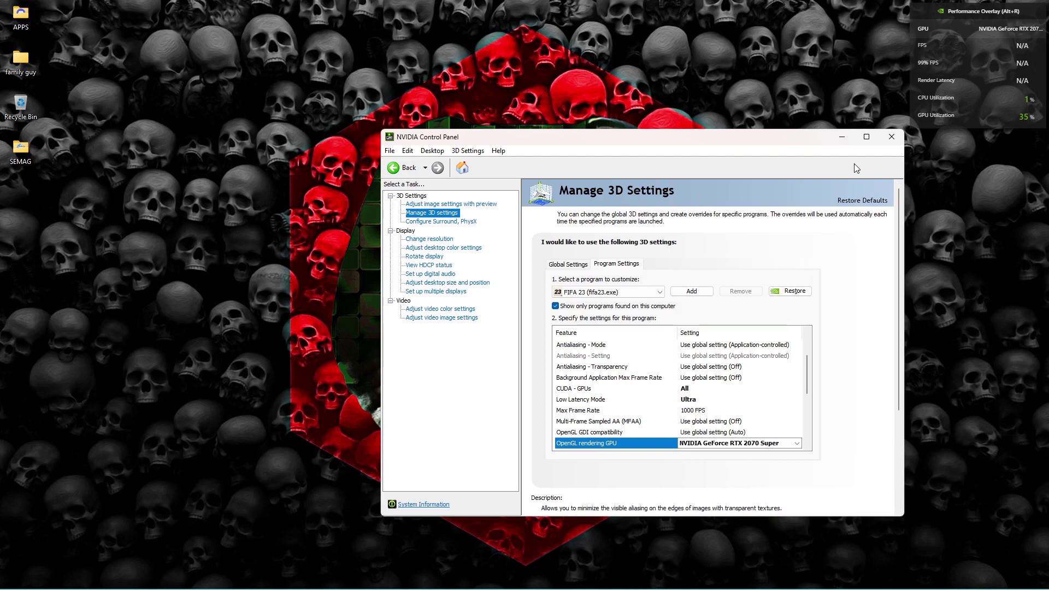
Set the PhysX processor to NVIDIA GeForce RTX 2070 Super in the Surround and PhysX configuration.
click(447, 224)
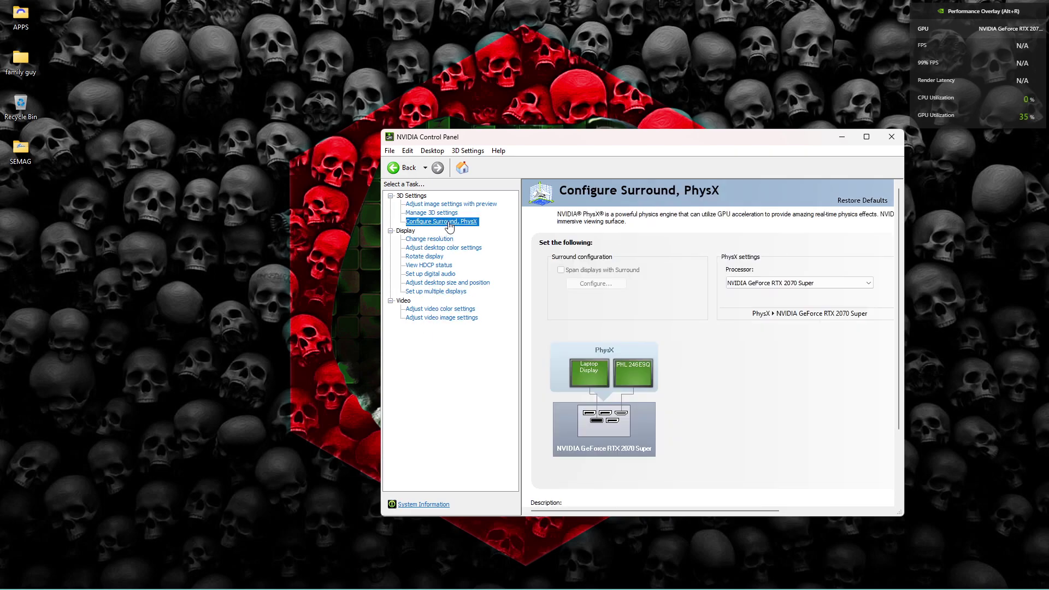
click(758, 283)
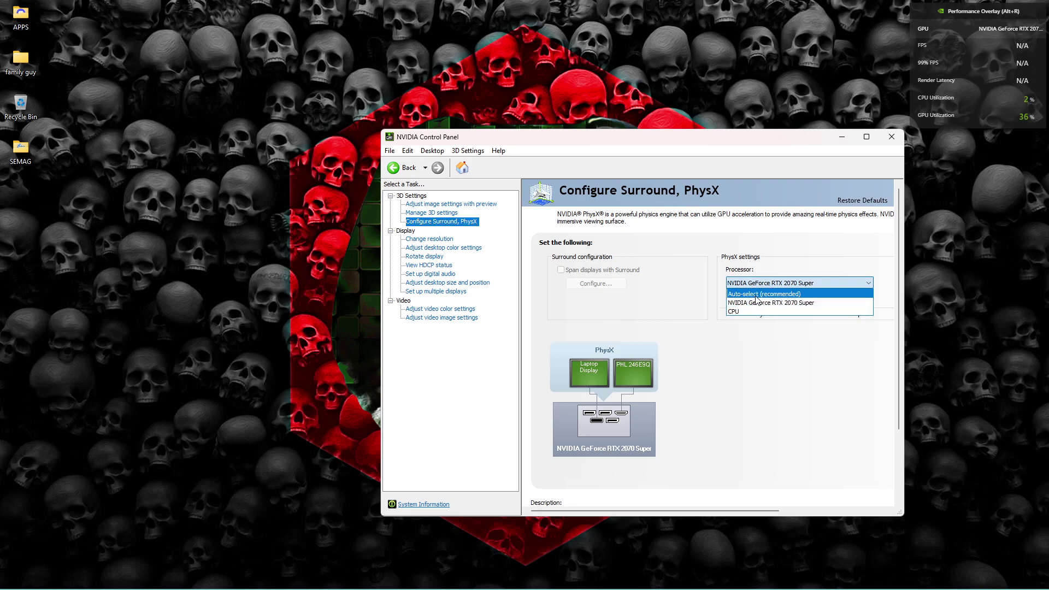
click(762, 307)
click(773, 284)
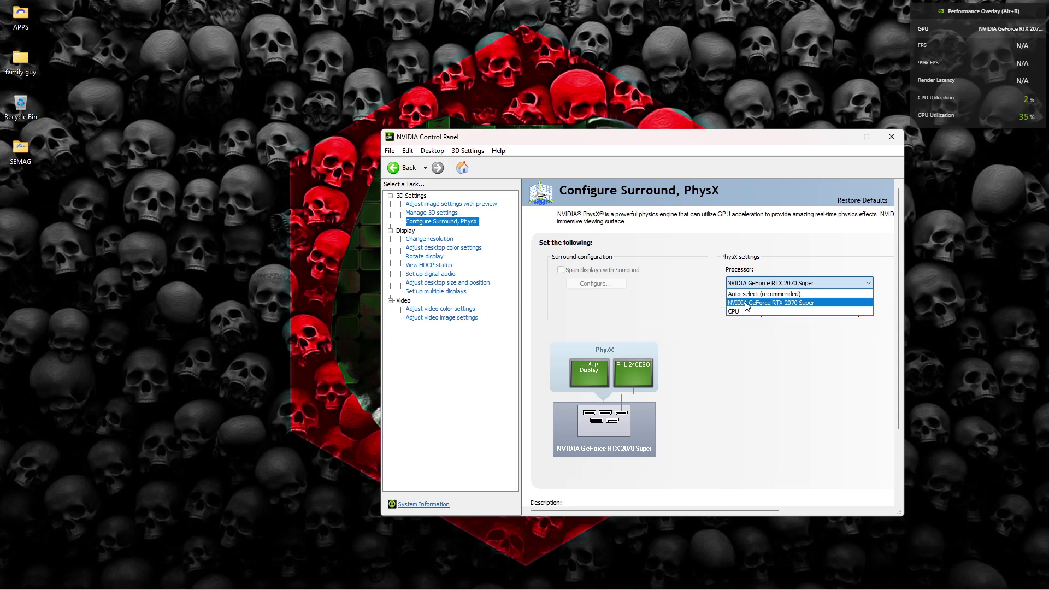
click(747, 305)
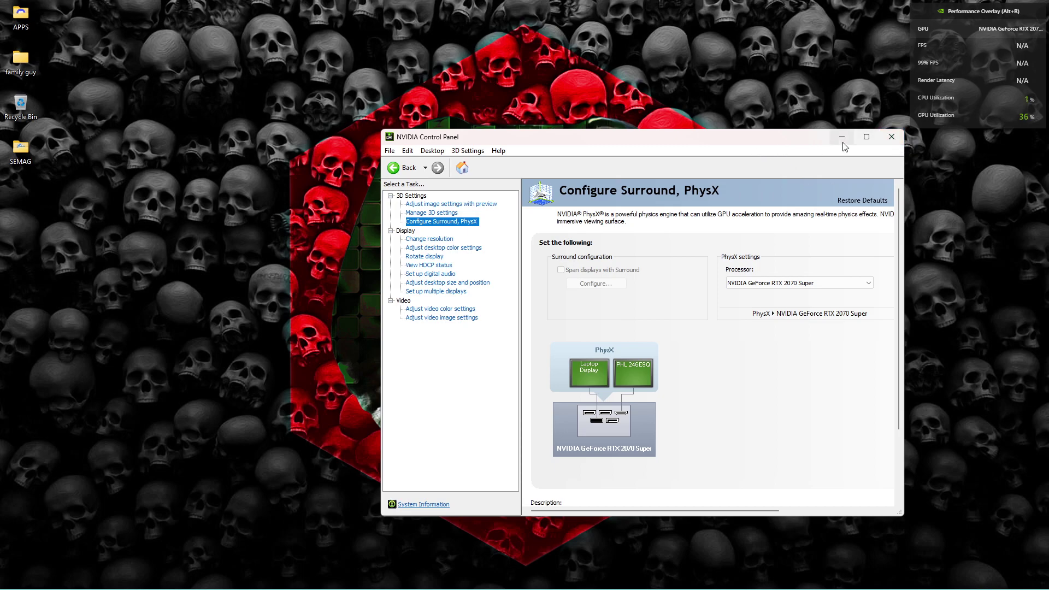
Maximize the control panel and review the image settings preview page and the global 3D settings.
mouse_move(865, 139)
drag(659, 137, 487, 104)
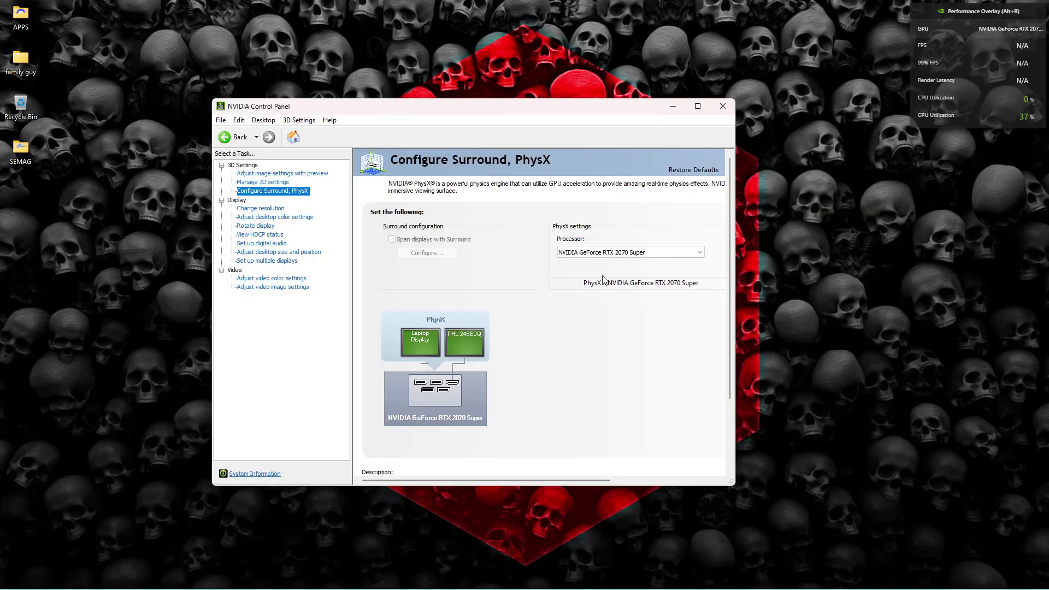
click(698, 107)
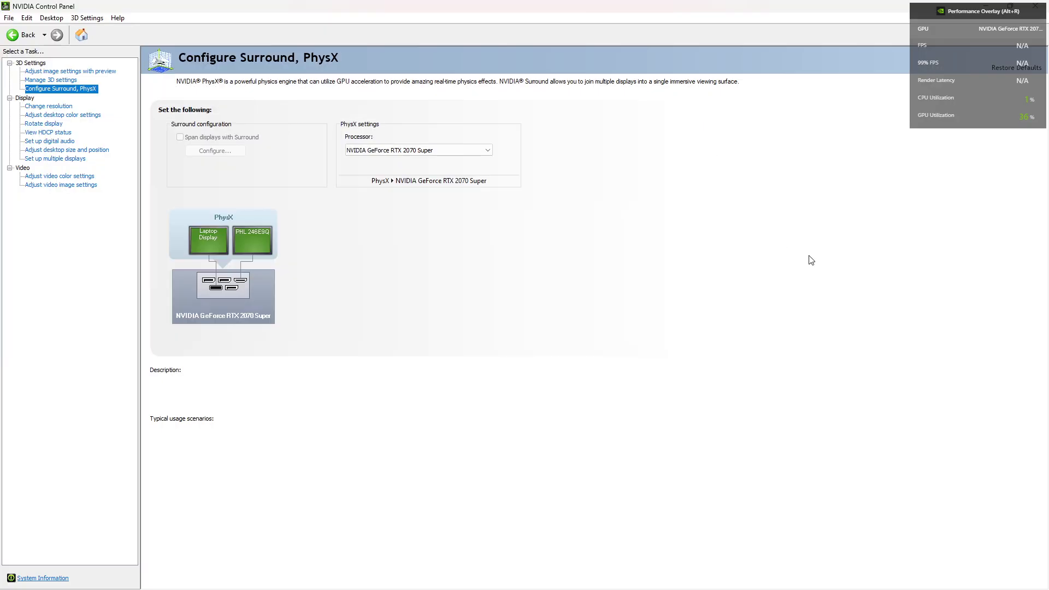
click(51, 71)
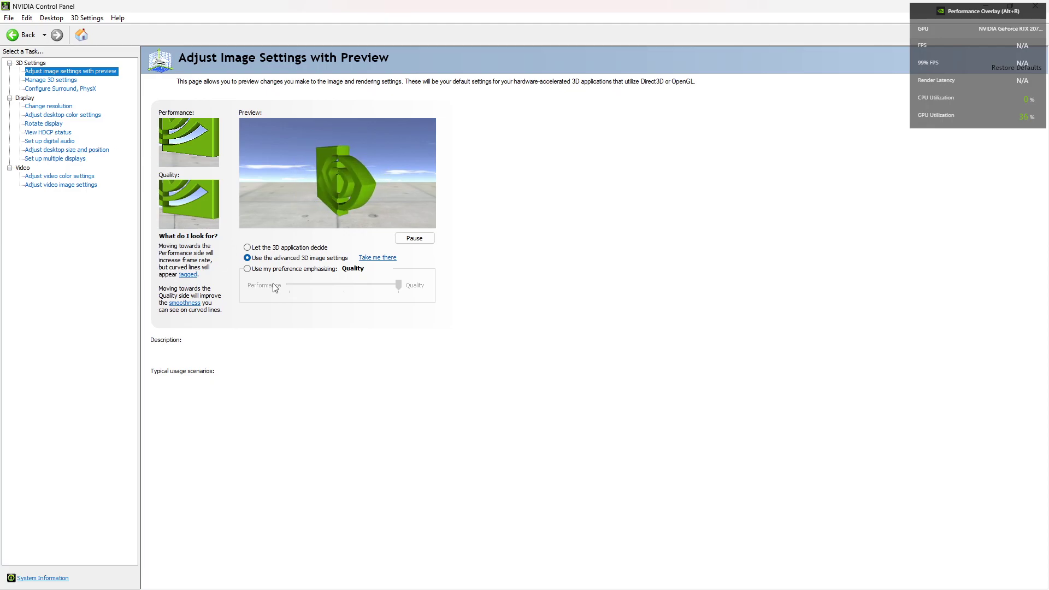
click(50, 80)
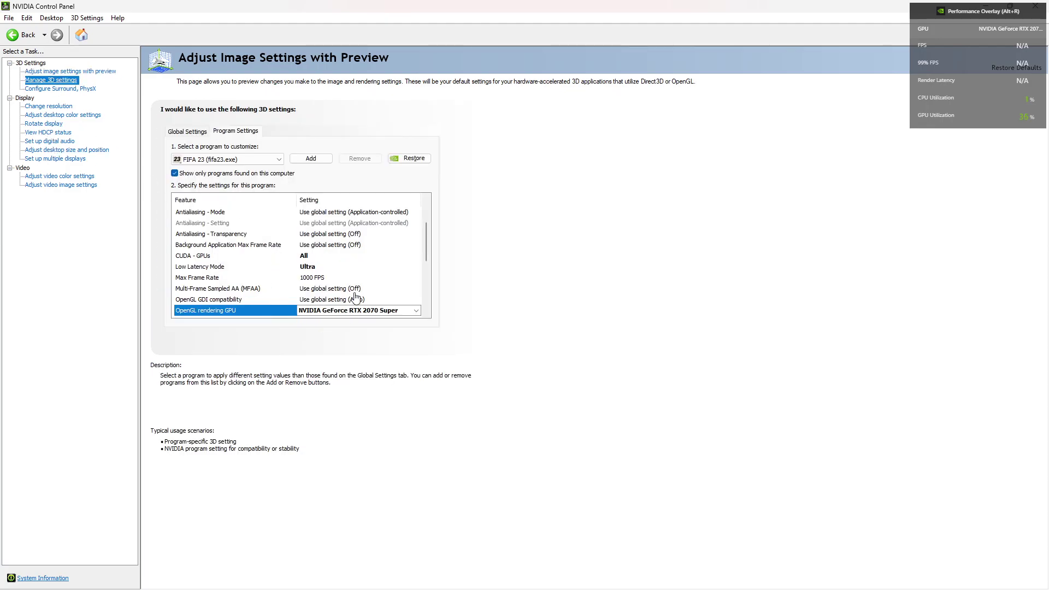
click(187, 132)
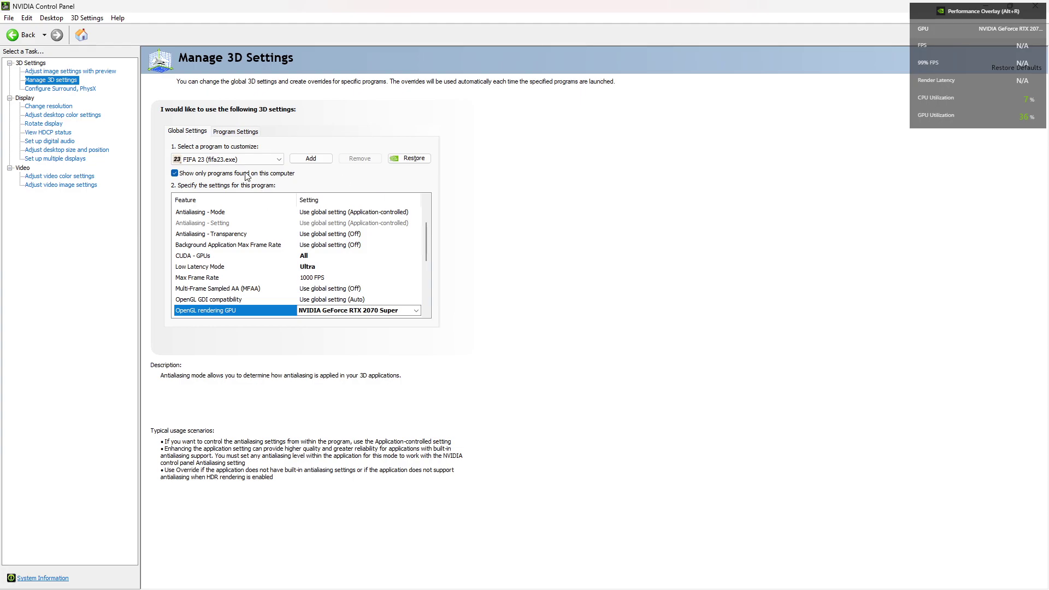
drag(426, 240, 429, 289)
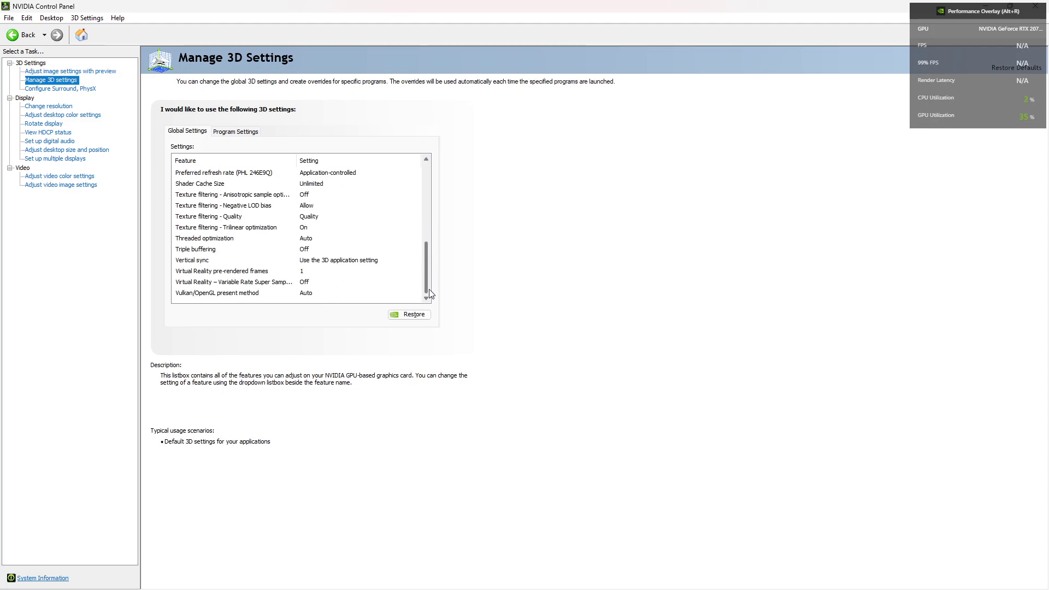
Review the program-specific 3D settings for FIFA 23 (fifa23.exe), from antialiasing mode to Vulkan/OpenGL present method.
click(236, 131)
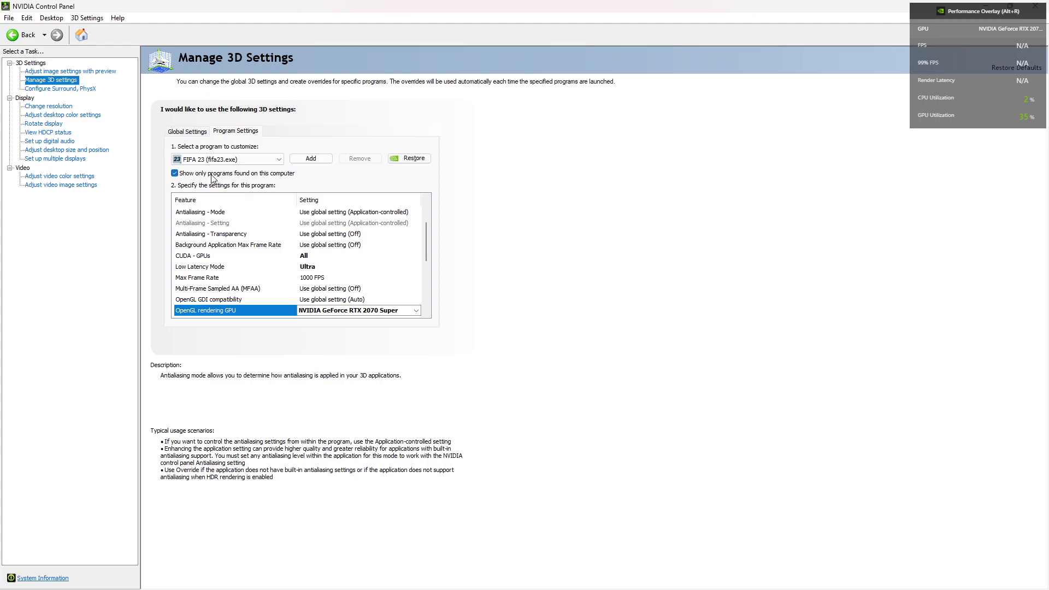
click(222, 160)
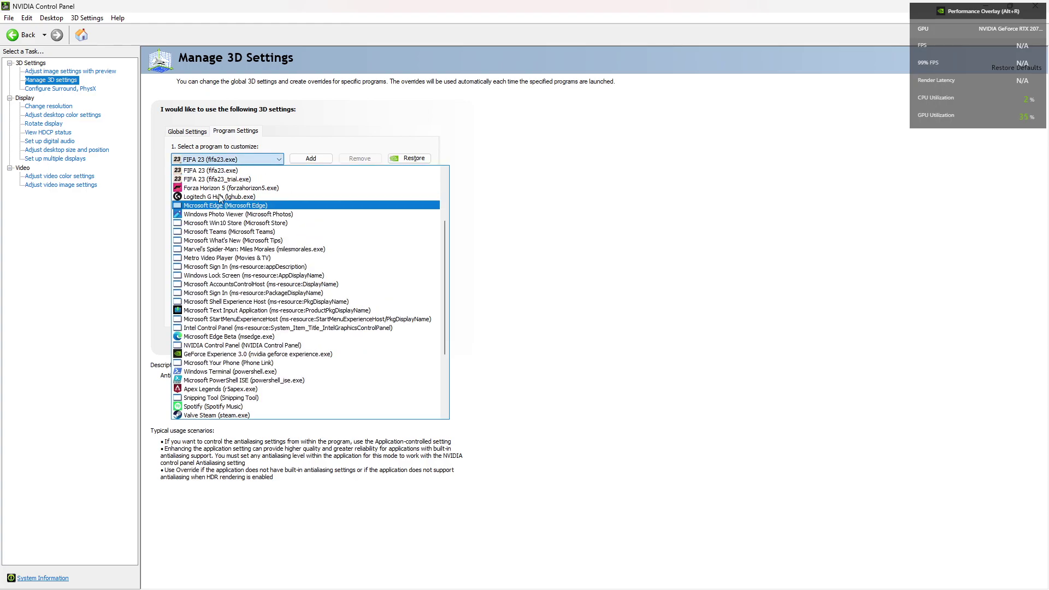
click(229, 165)
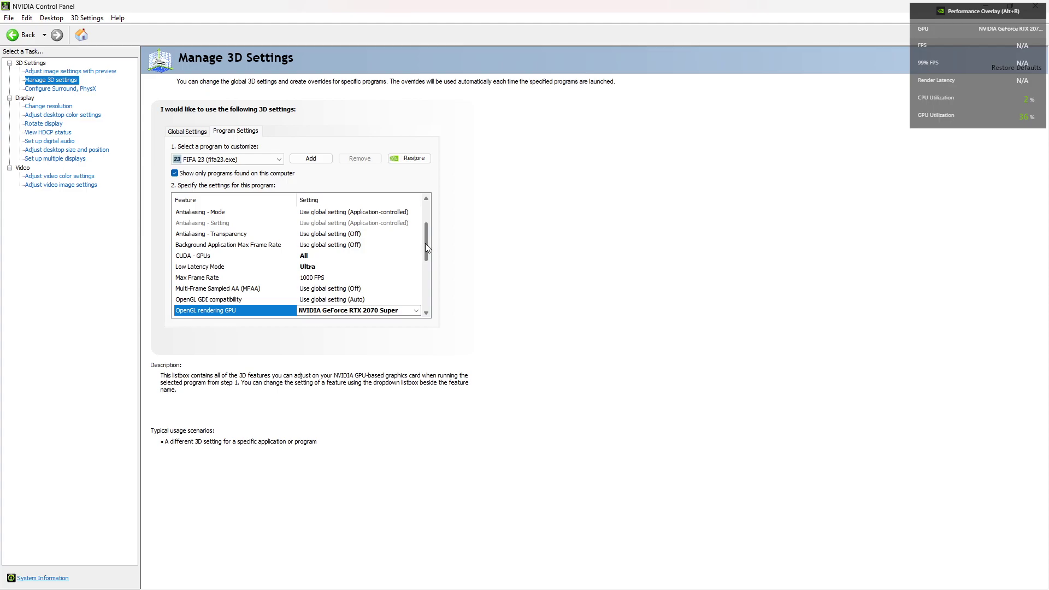
drag(427, 238, 425, 259)
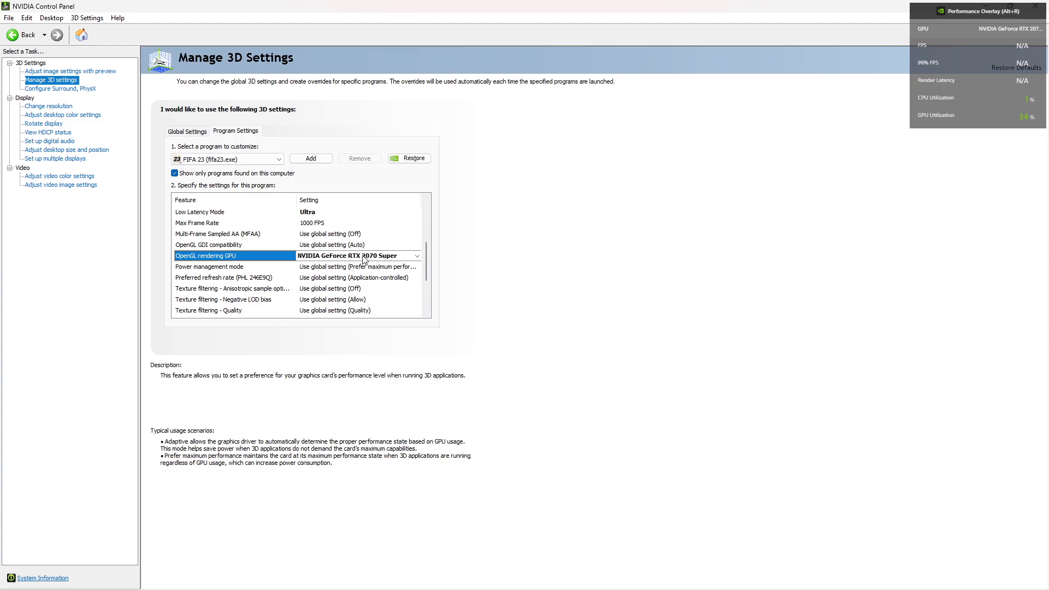
drag(427, 260, 427, 280)
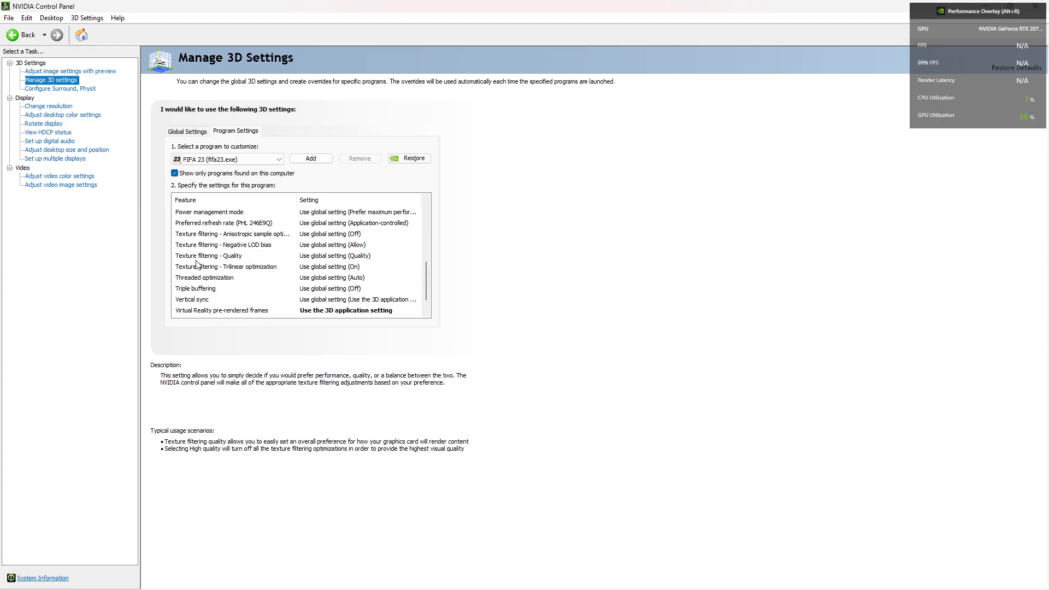
scroll(427, 271, down, 1)
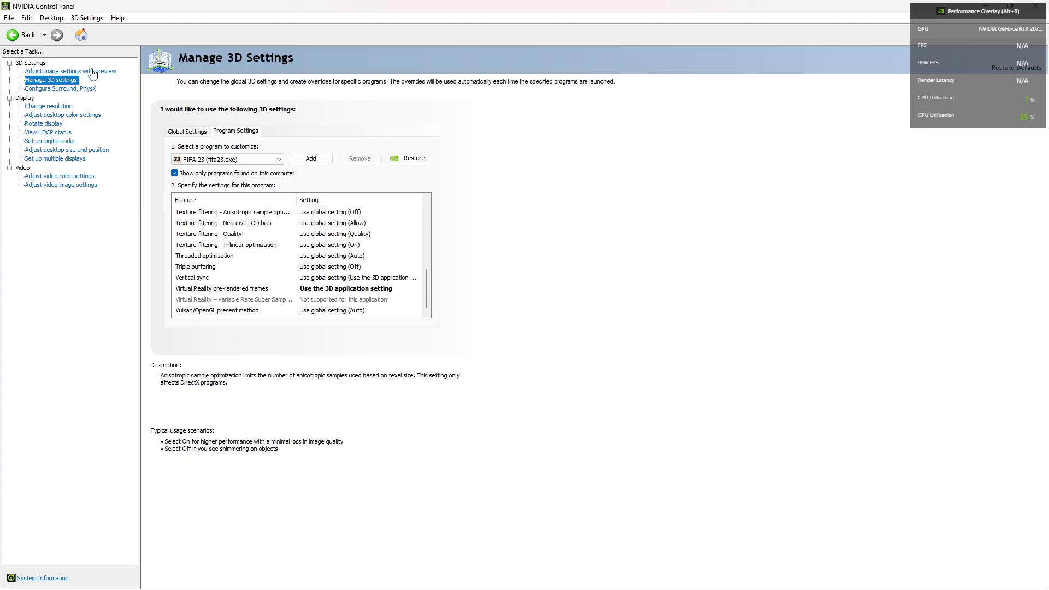
Restore the control panel to its smaller window size, close it, and refresh the desktop.
double_click(600, 12)
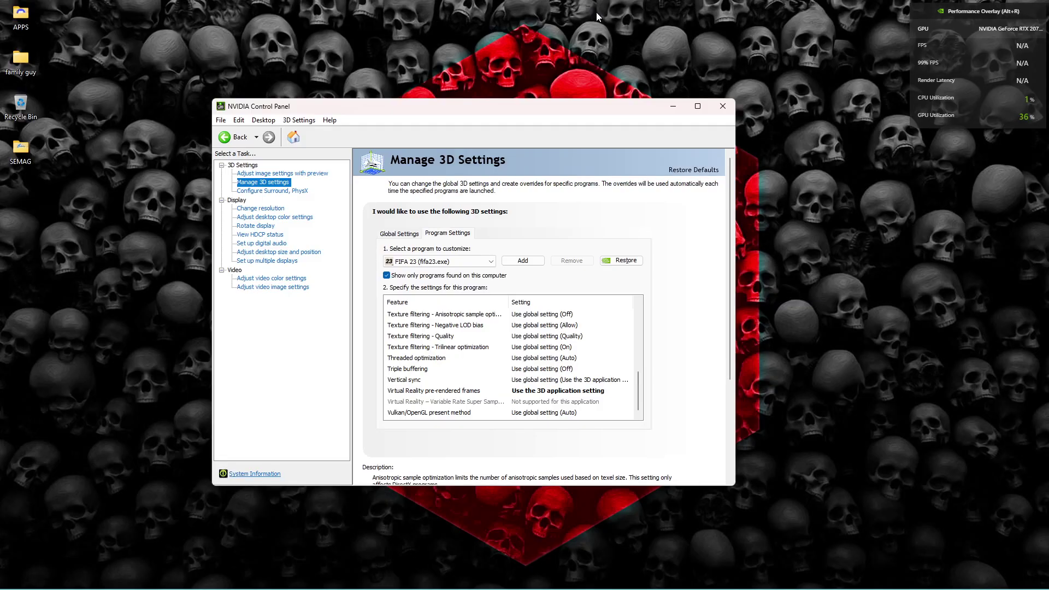
click(723, 107)
right_click(588, 134)
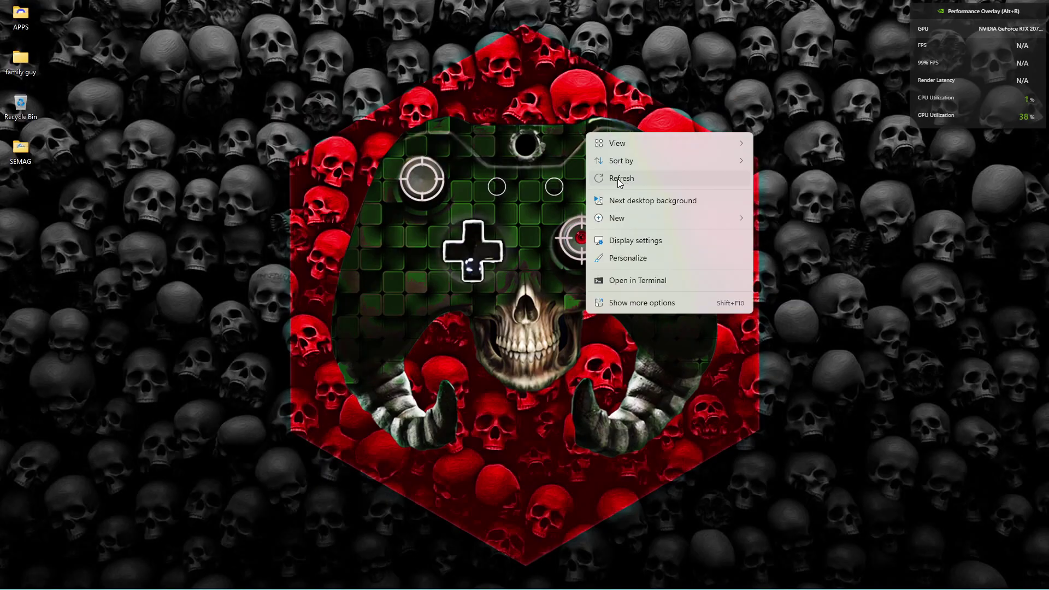
click(616, 177)
right_click(474, 148)
click(437, 183)
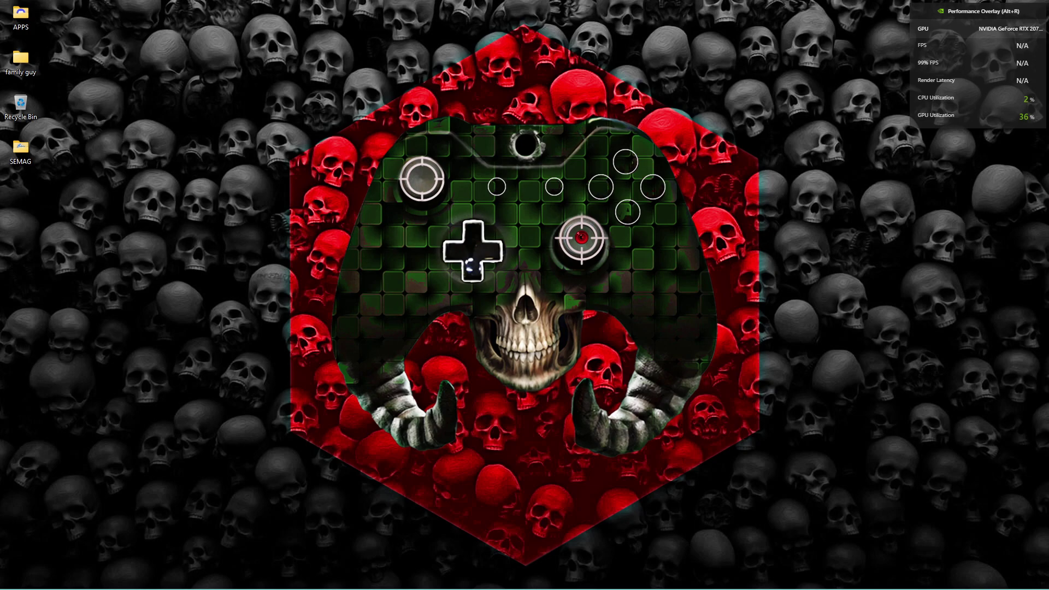
Switch to the File Explorer window showing the FIFA 23 installation folder and locate the FIFA23 application.
key(alt+Tab)
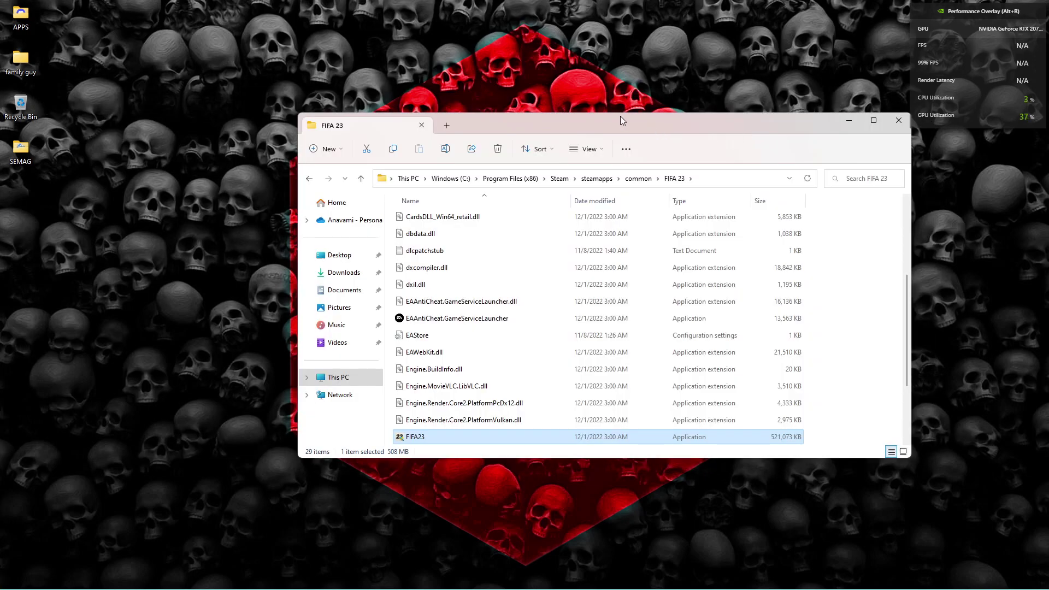
drag(622, 117, 601, 115)
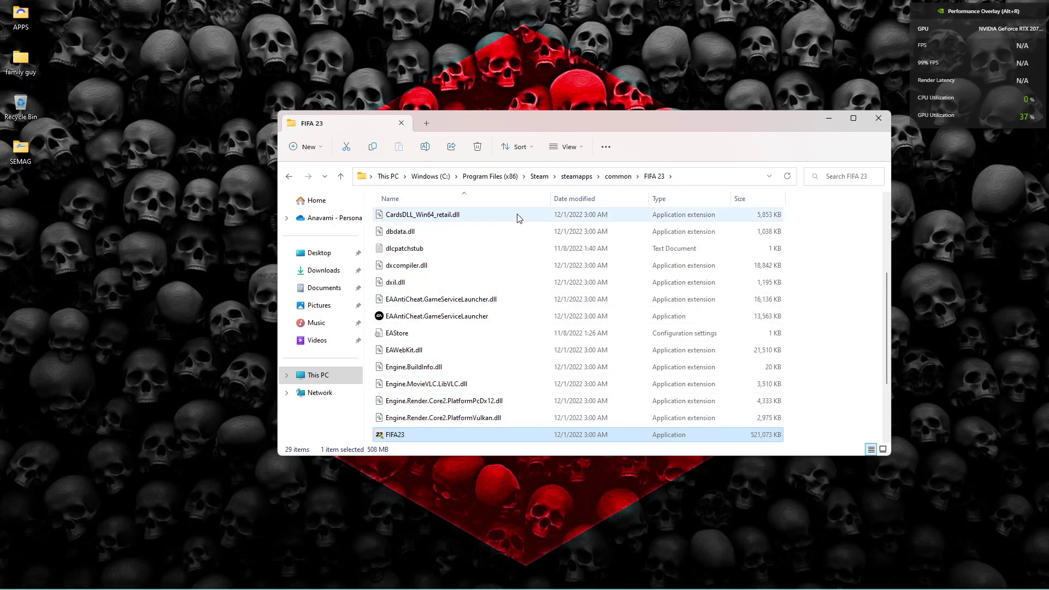
scroll(473, 306, up, 2)
scroll(492, 246, up, 2)
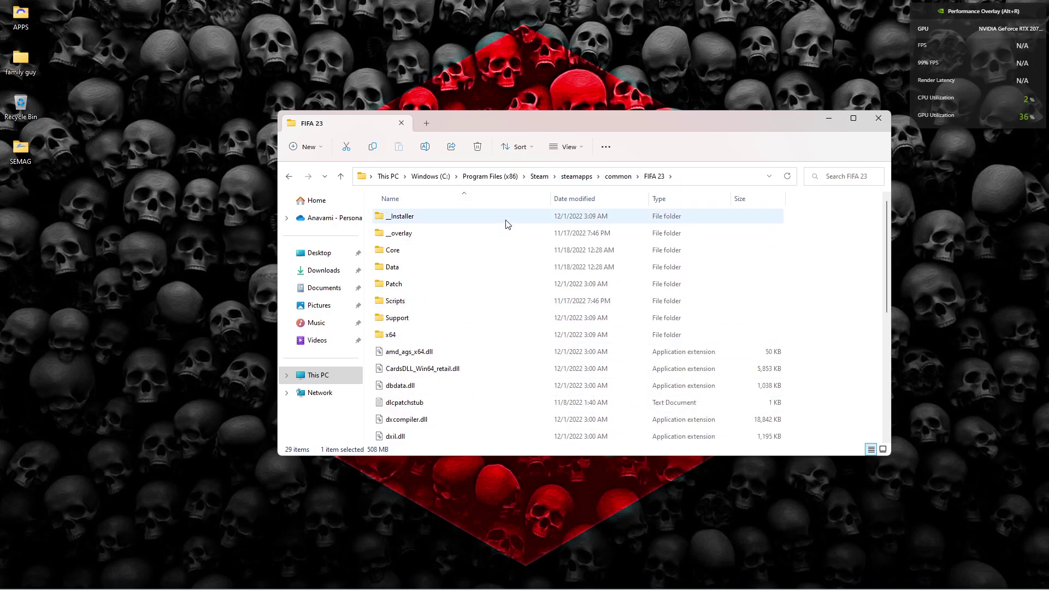
scroll(437, 323, down, 4)
scroll(415, 300, up, 2)
scroll(415, 311, down, 4)
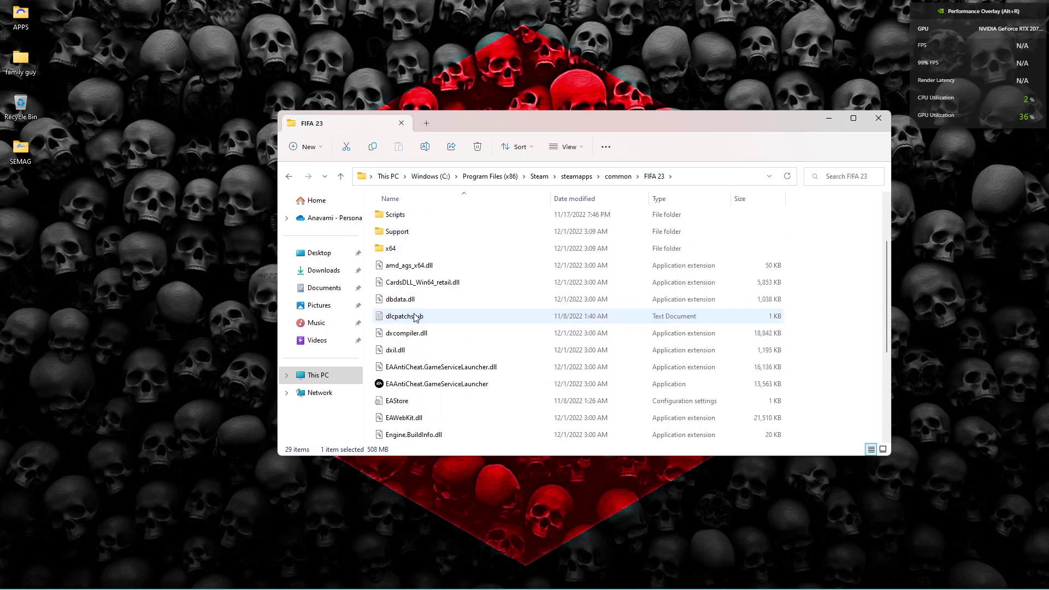
Set the FIFA23 application to run as an administrator in its compatibility properties and confirm.
right_click(395, 354)
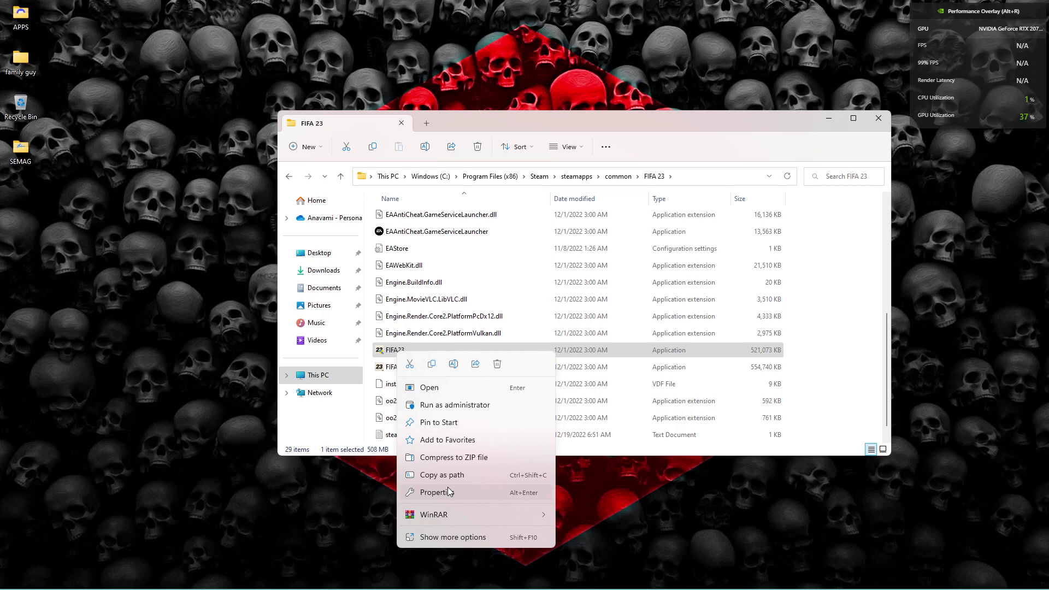
right_click(392, 352)
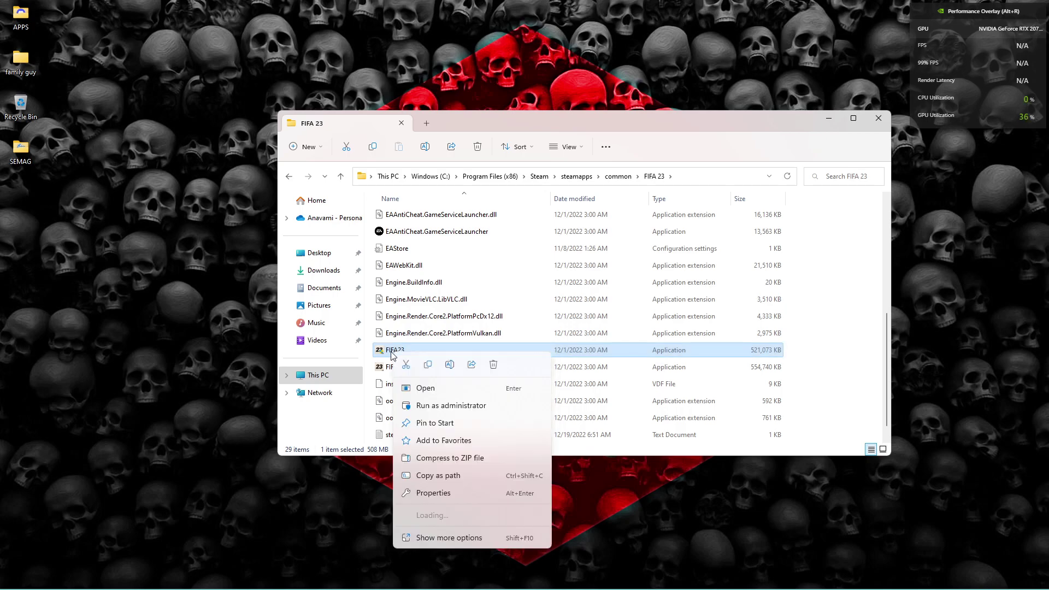
click(429, 493)
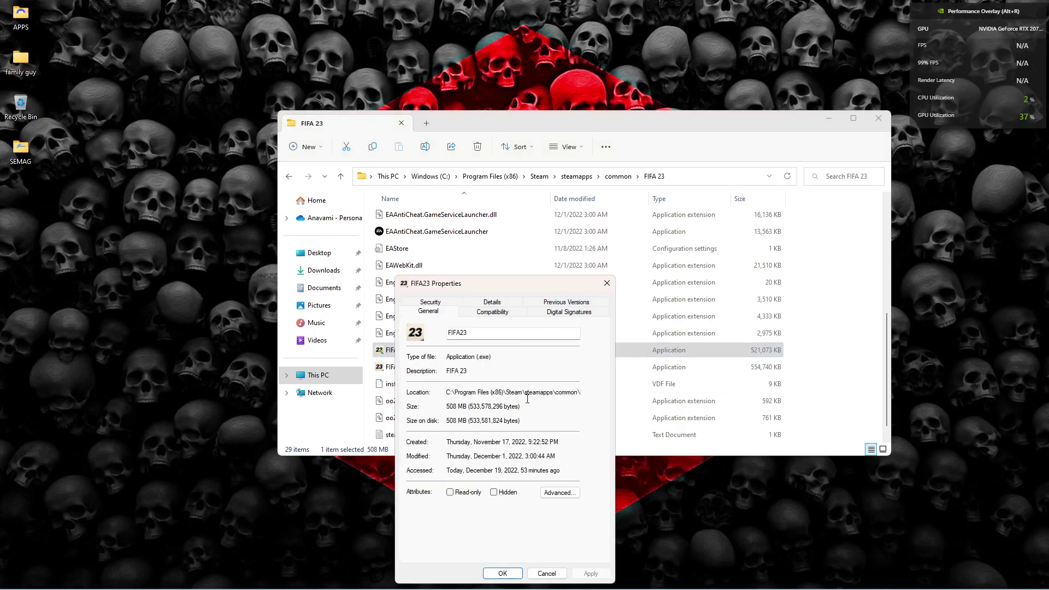
click(493, 313)
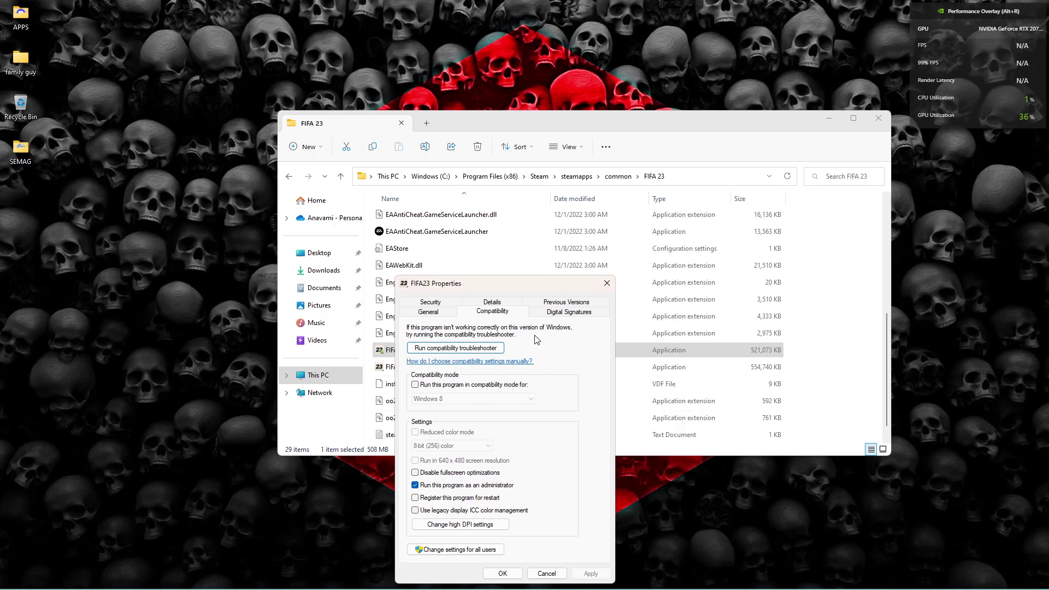
click(416, 486)
click(416, 487)
click(606, 576)
click(506, 575)
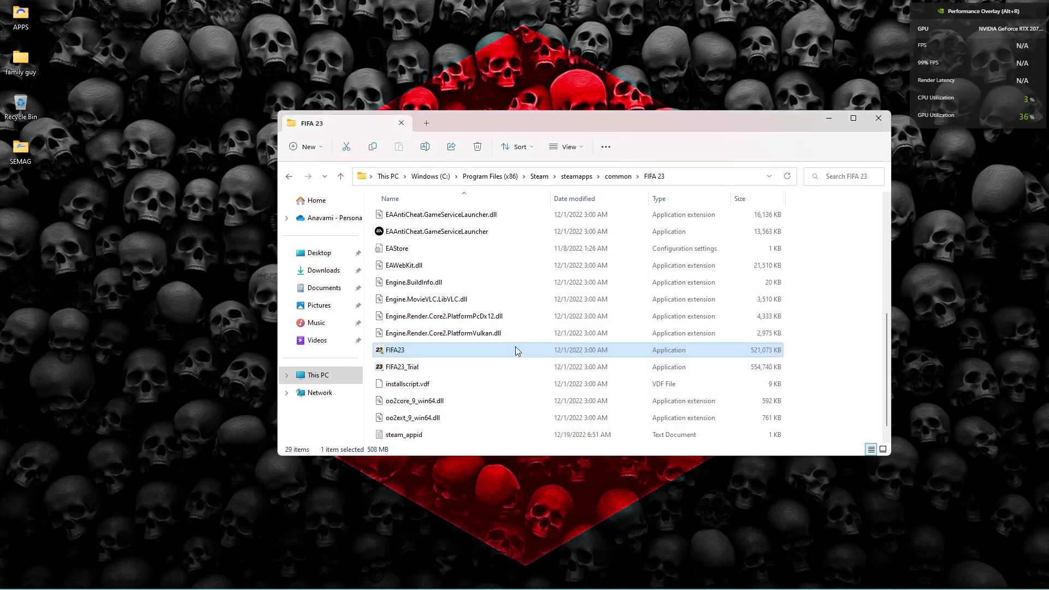
Open the EAAntiCheat folder within the __Installer folder of FIFA 23 and maximize the File Explorer window.
scroll(475, 341, up, 5)
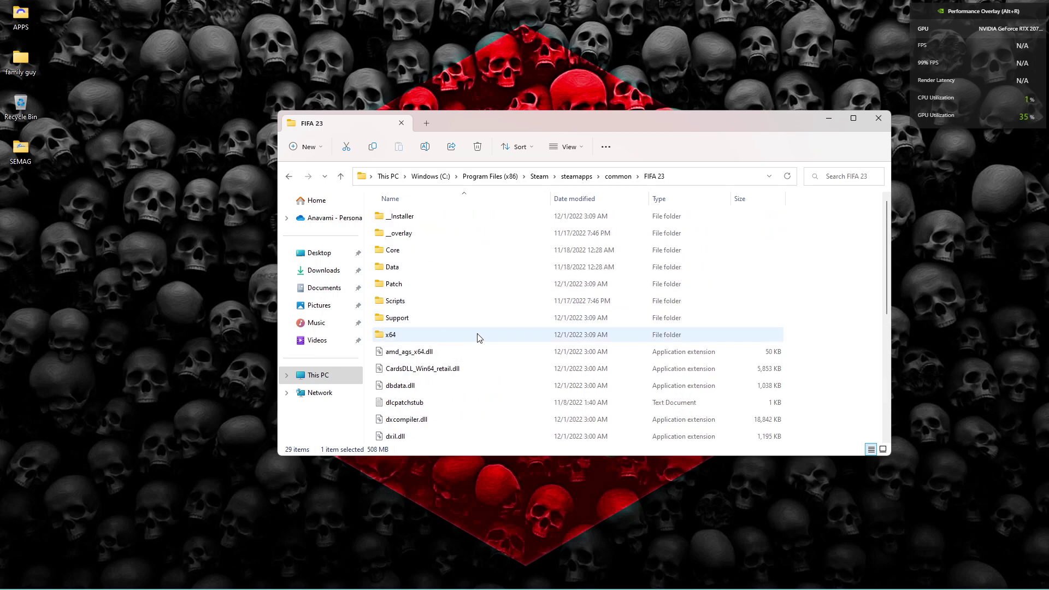
double_click(408, 219)
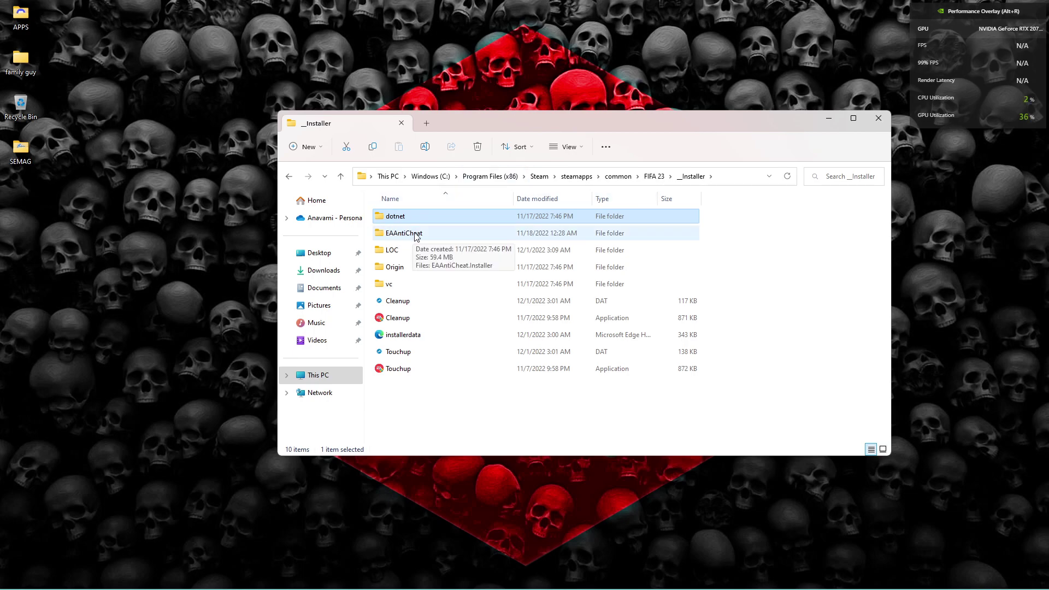
click(852, 124)
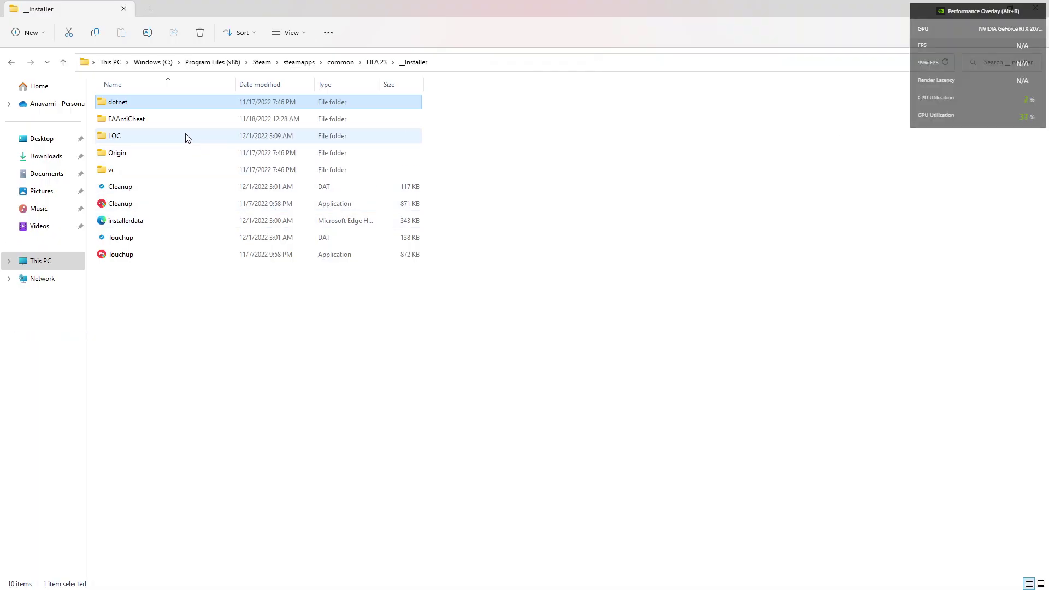
click(166, 119)
double_click(167, 119)
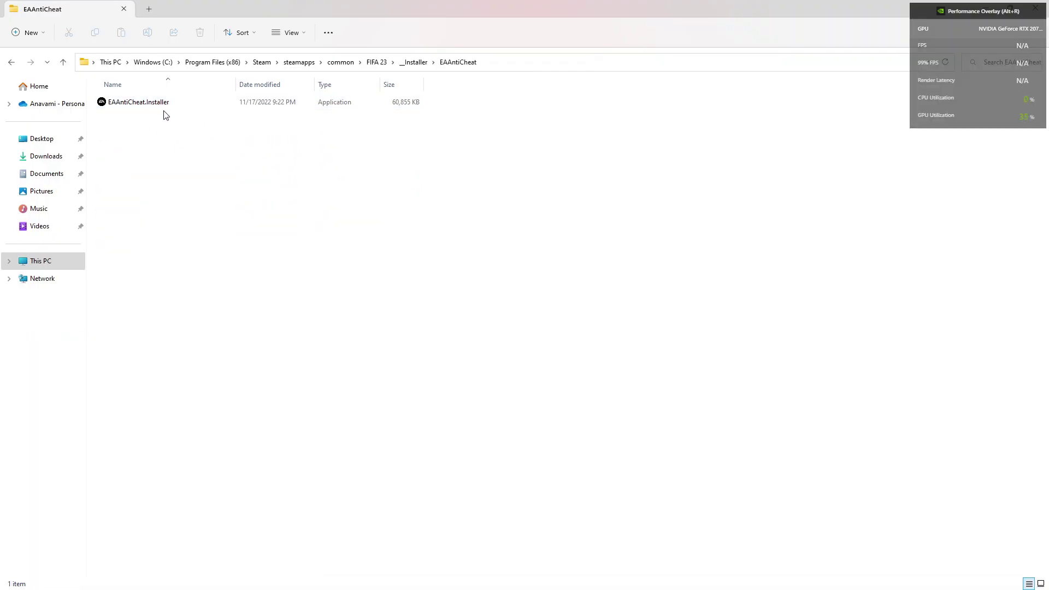
Launch EAAntiCheat.Installer and choose the installed FIFA 23 entry in the EA AntiCheat setup.
right_click(158, 106)
click(236, 157)
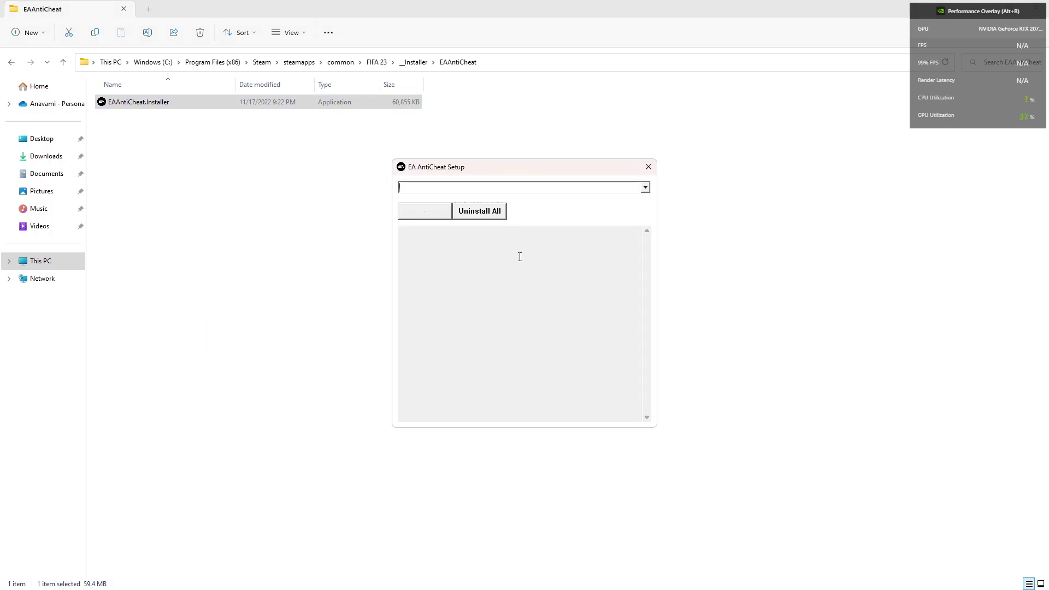
click(468, 188)
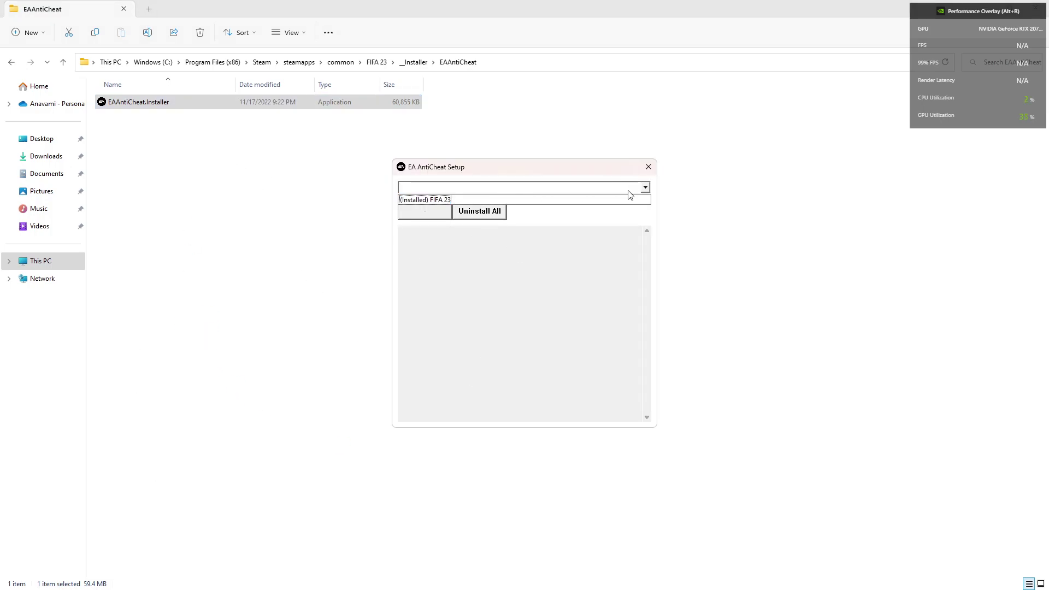
click(649, 187)
click(646, 187)
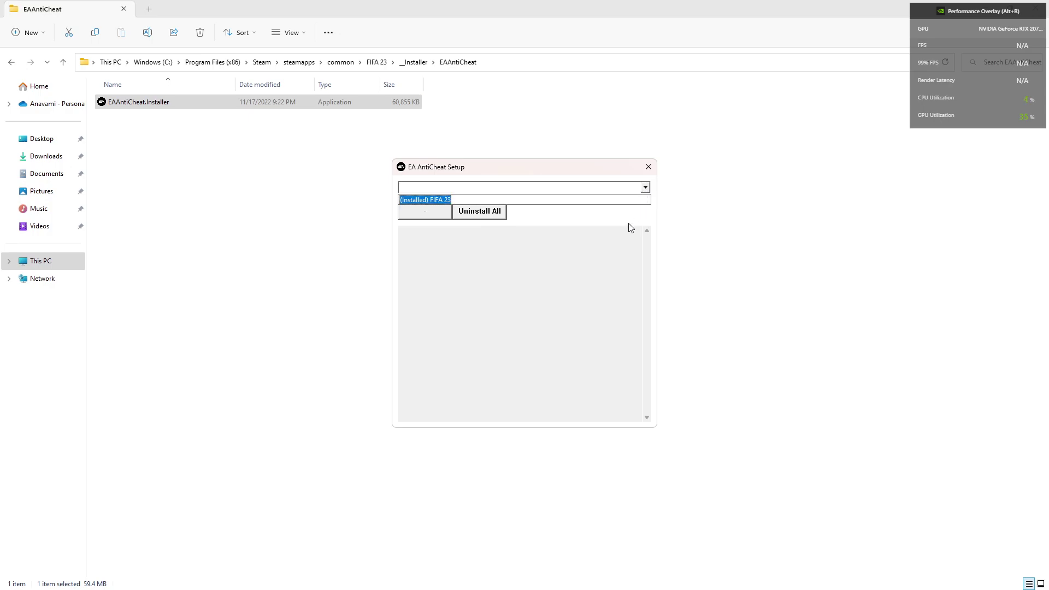
click(426, 201)
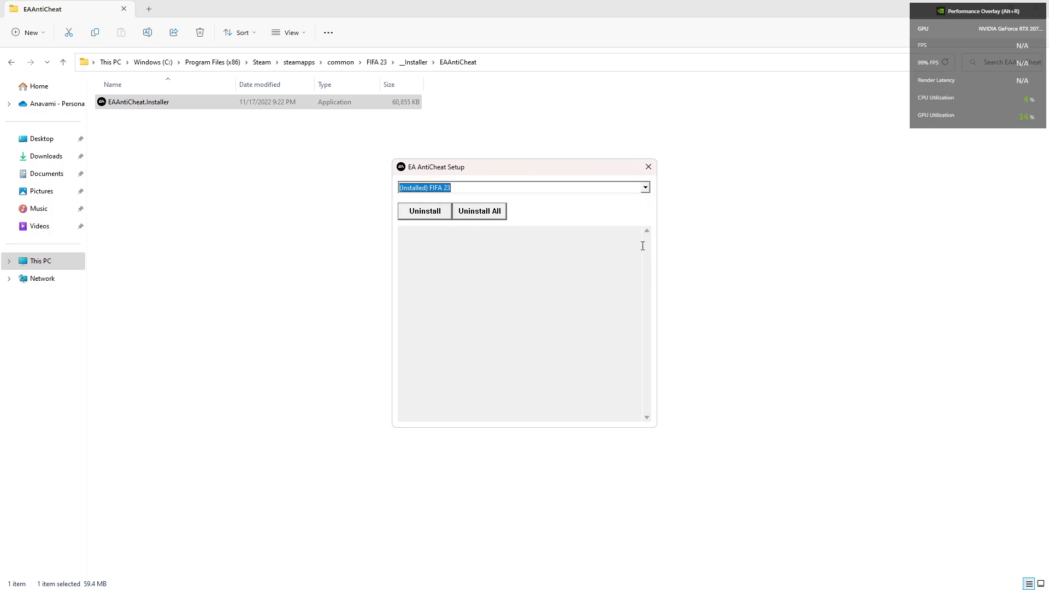
Uninstall EA AntiCheat for FIFA 23, reinstall it, and close the setup window.
click(427, 214)
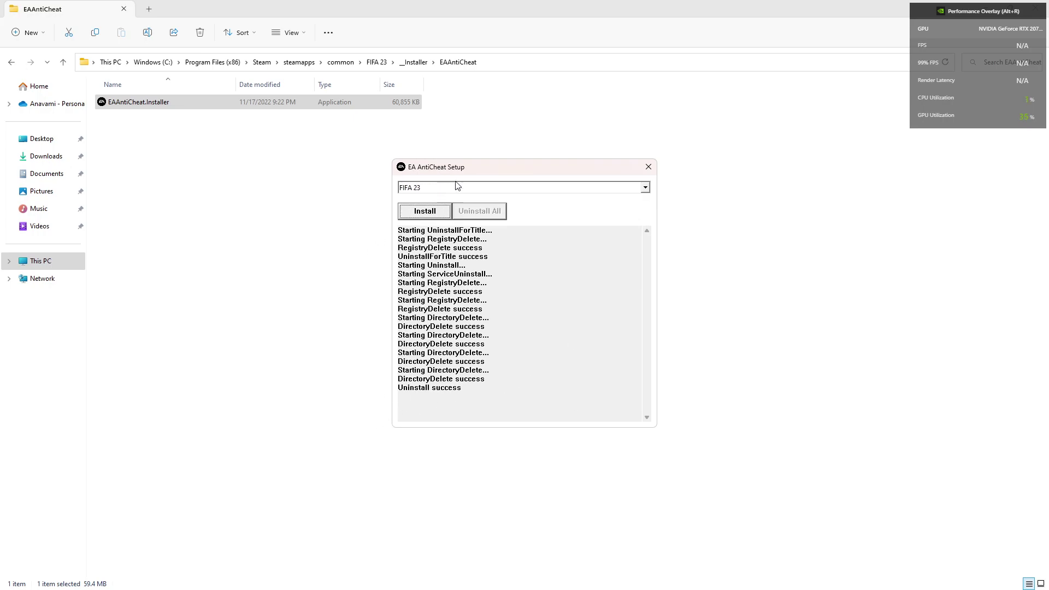
click(429, 213)
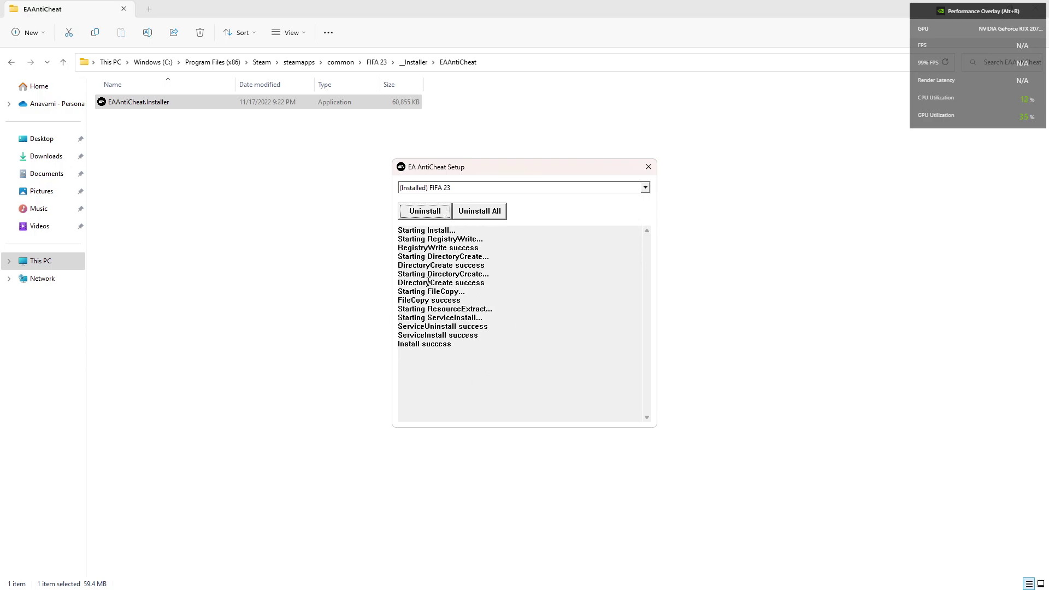
click(649, 167)
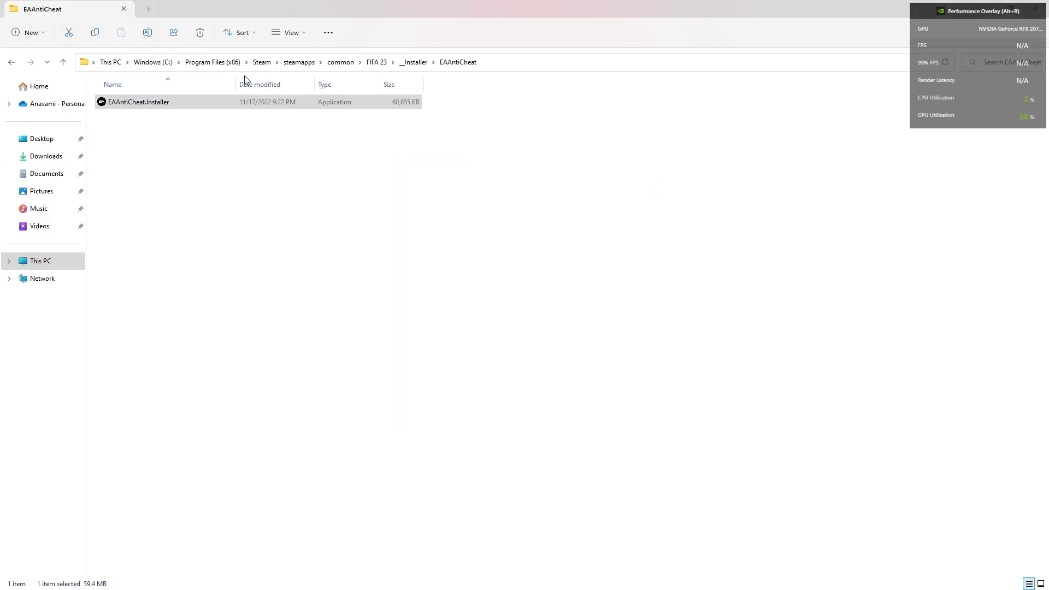
Return to the main FIFA 23 installation folder and launch the FIFA23 application.
click(411, 70)
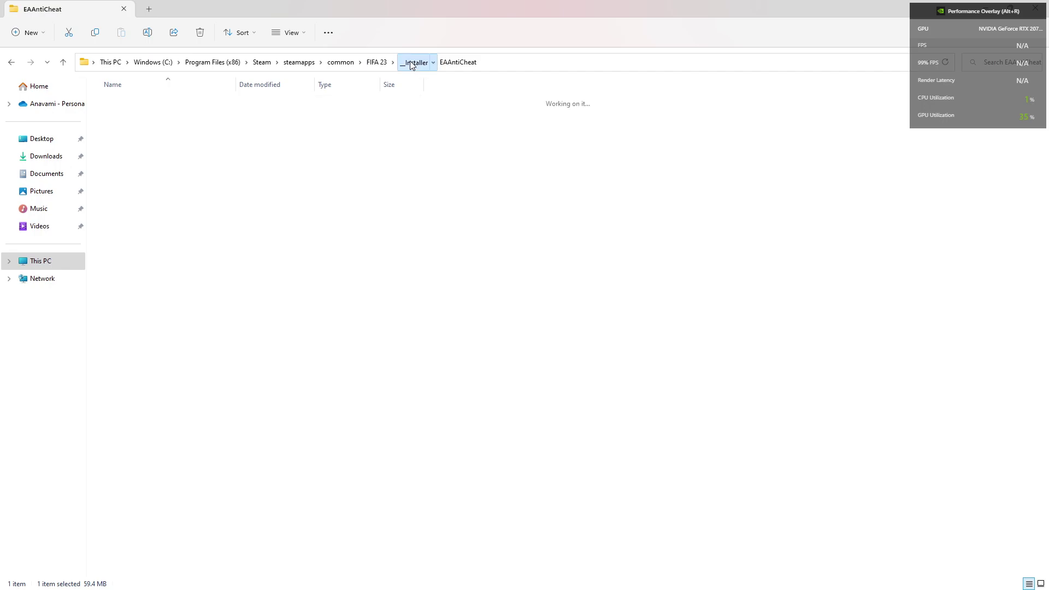
click(369, 62)
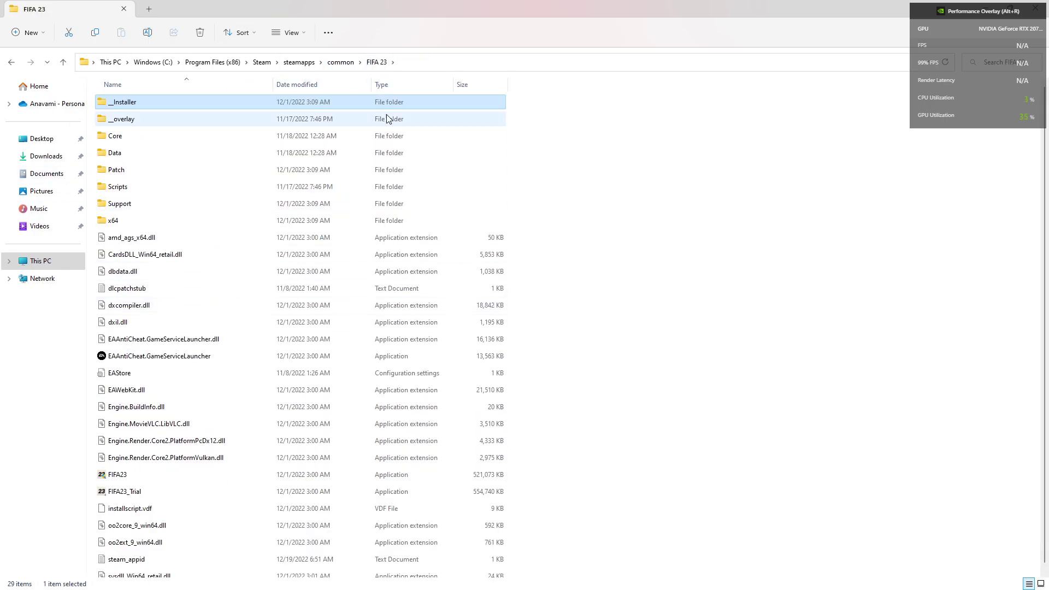
scroll(164, 383, down, 1)
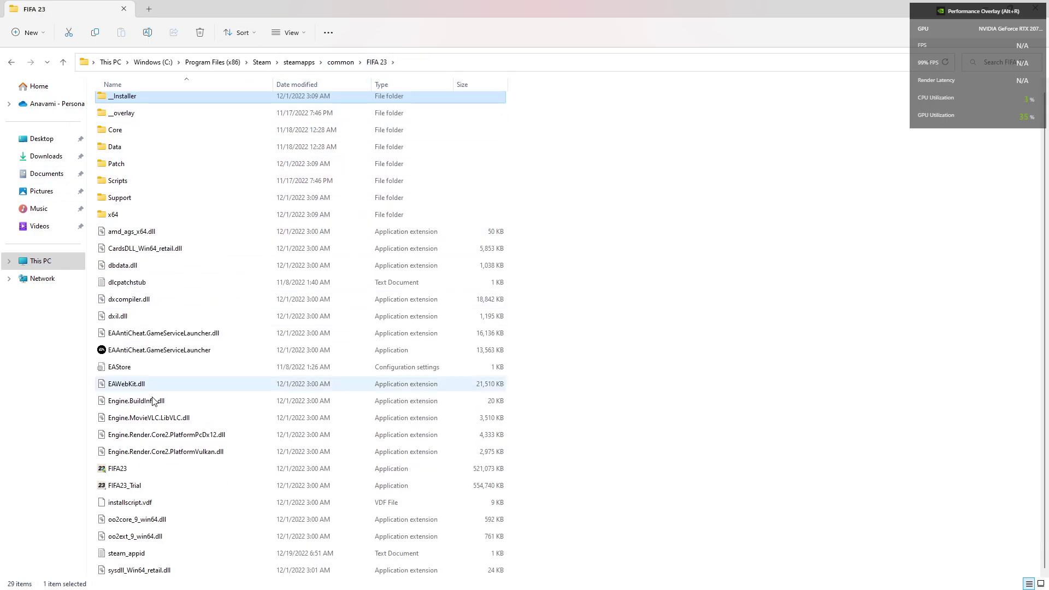
click(119, 473)
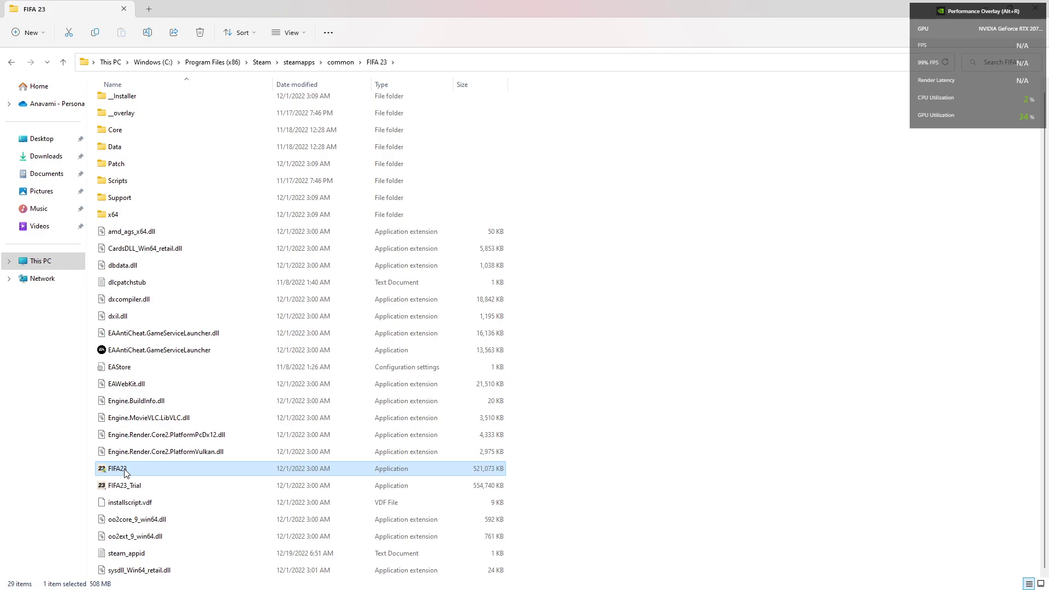
double_click(125, 474)
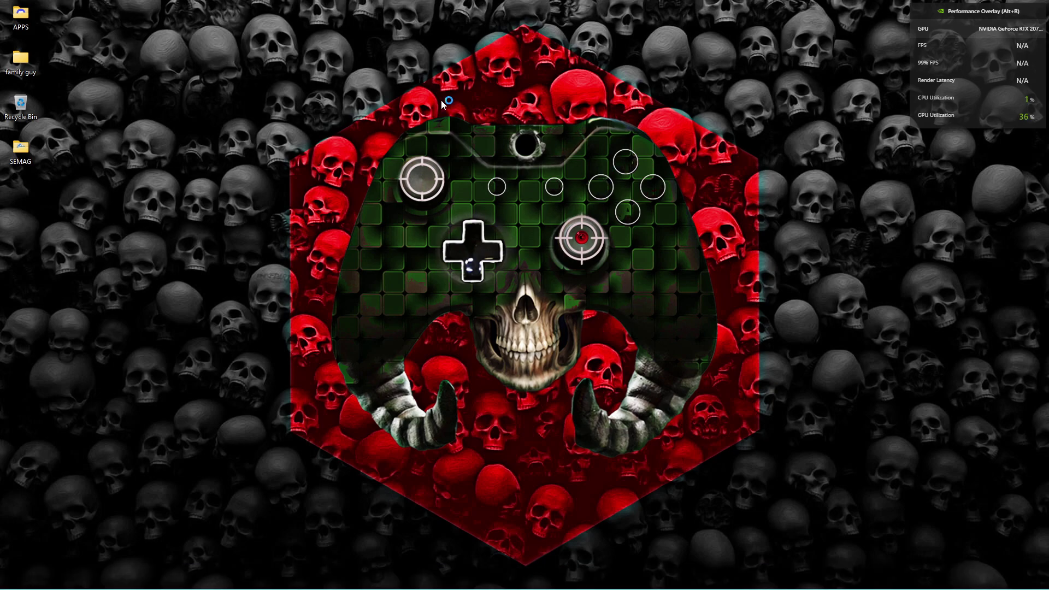
mouse_move(632, 589)
mouse_move(700, 583)
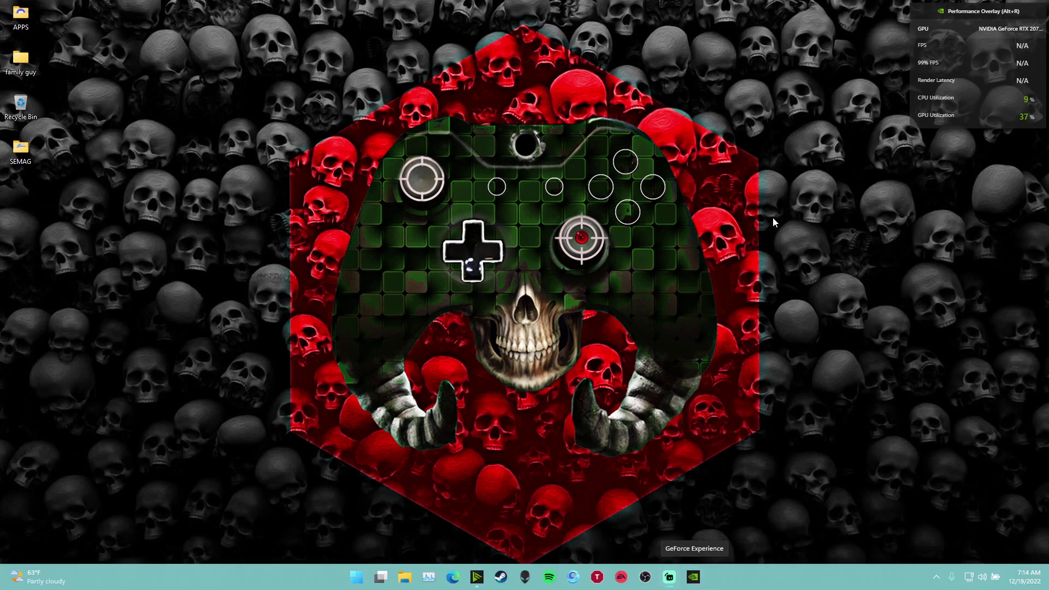